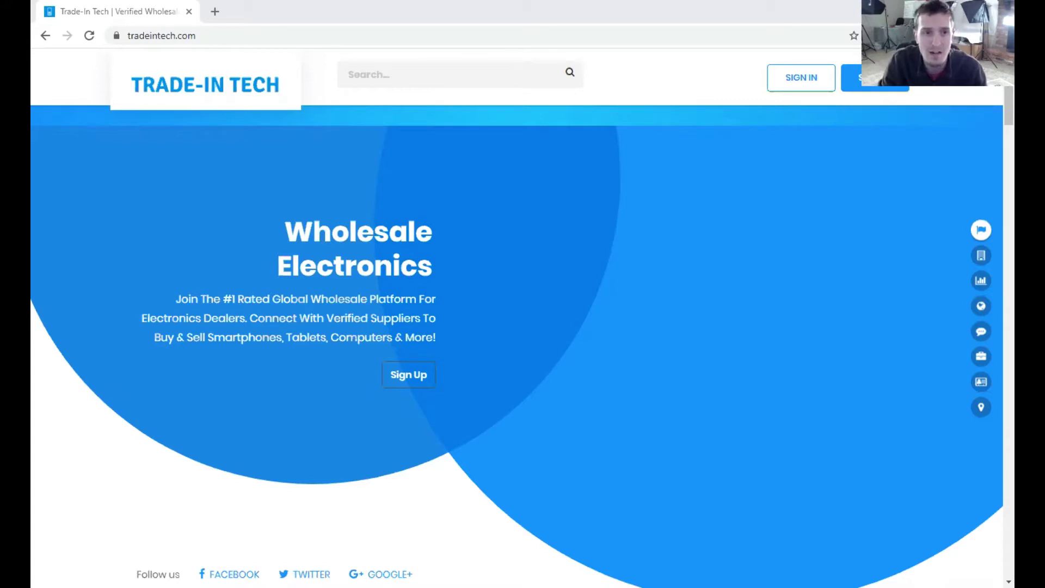
scroll(621, 214, "down", 3)
scroll(633, 219, "up", 3)
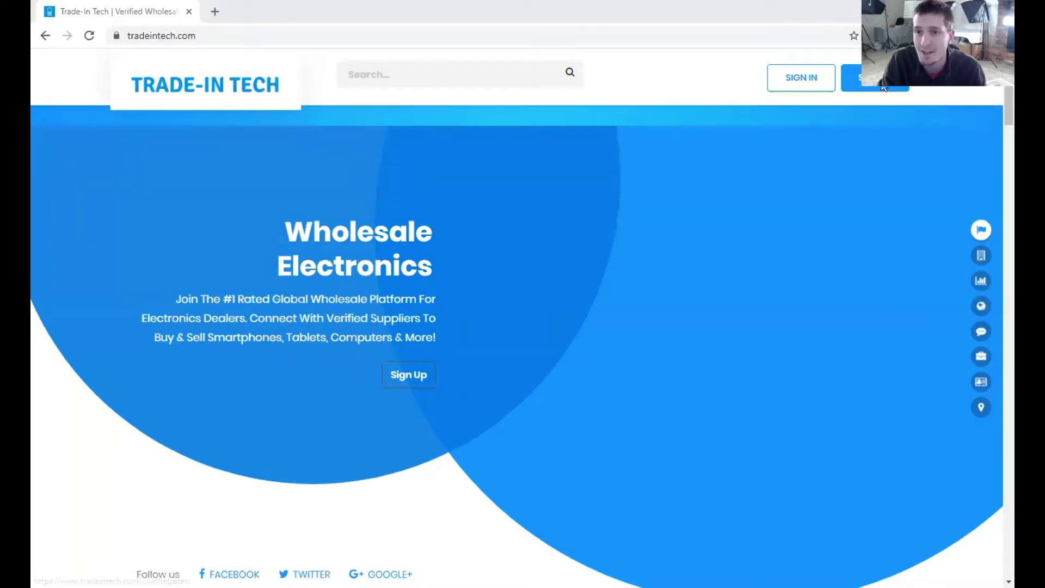
- Bring up the email-and-password sign-in form from SIGN IN in the homepage header
left_click(809, 93)
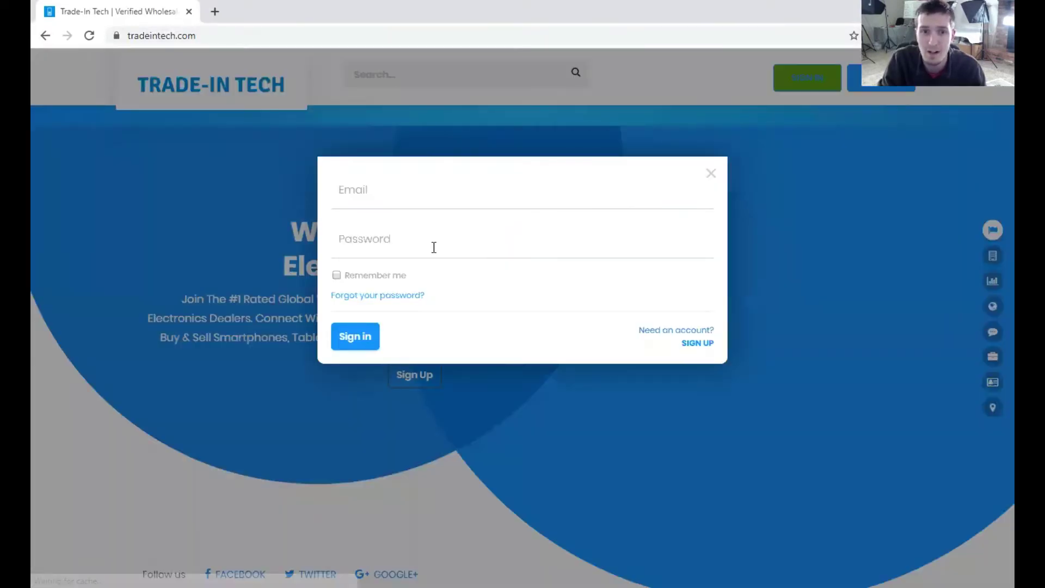
- Sign in with the suggested account email and password, passing the reCAPTCHA check
left_click(378, 184)
type("ea")
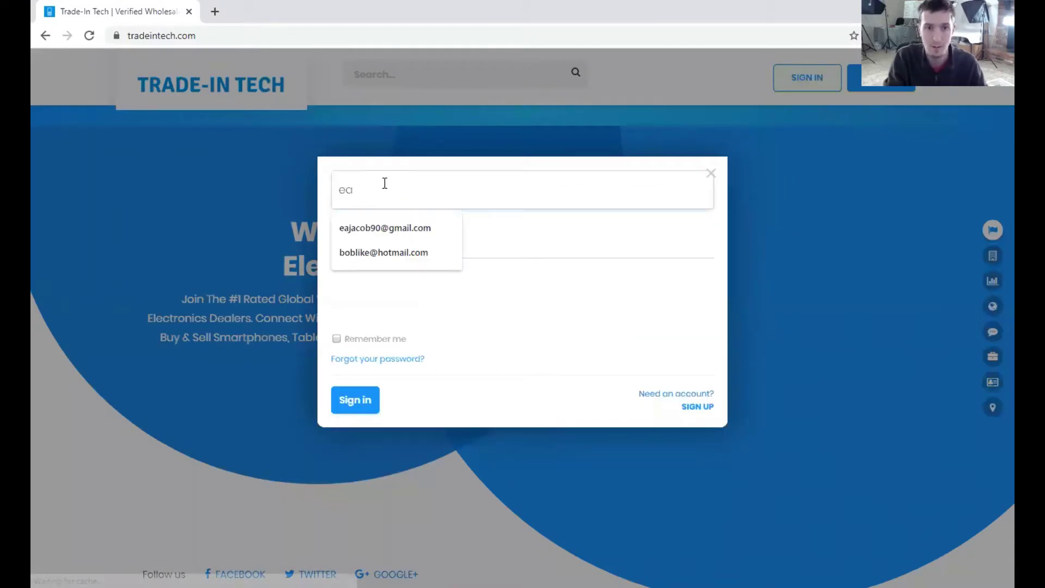
key("Tab")
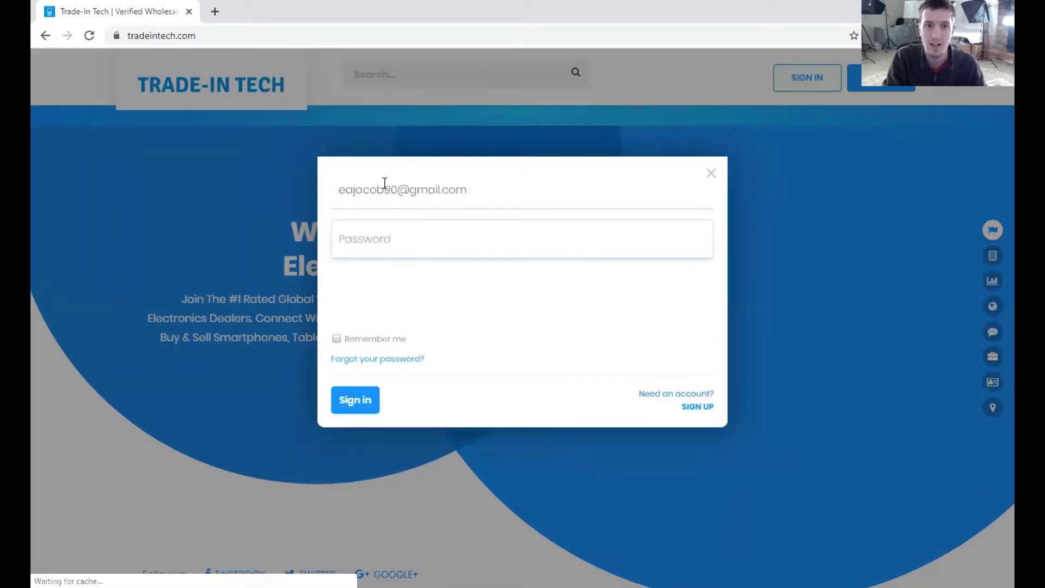
type("*********")
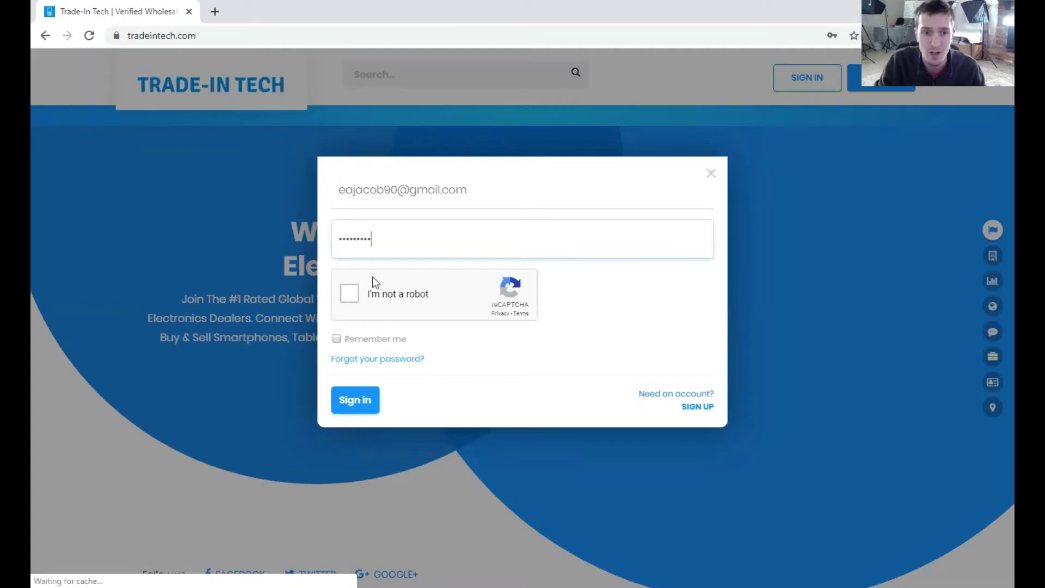
left_click(372, 294)
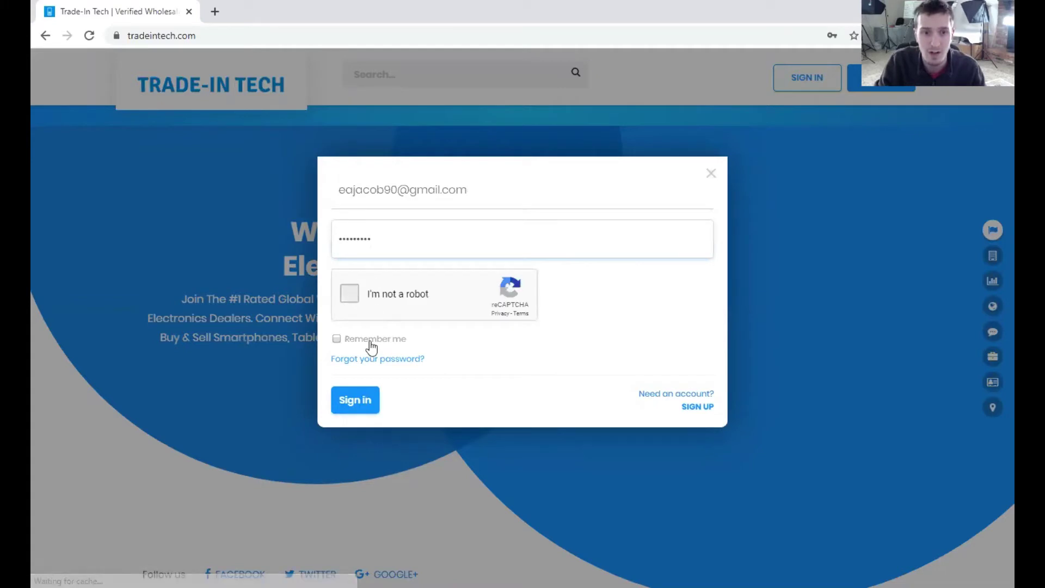
left_click(364, 402)
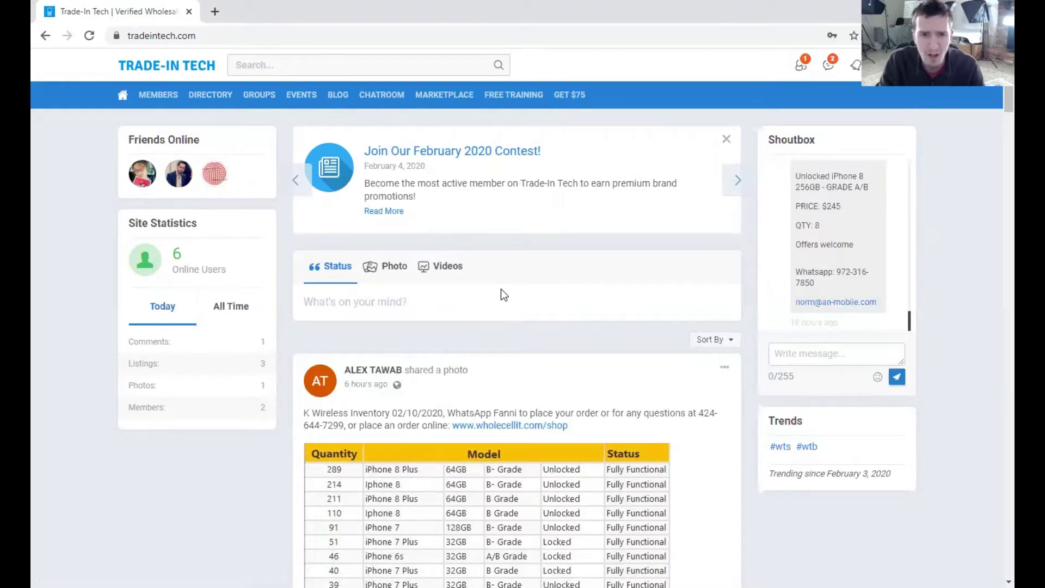
scroll(474, 304, "down", 2)
scroll(474, 303, "up", 3)
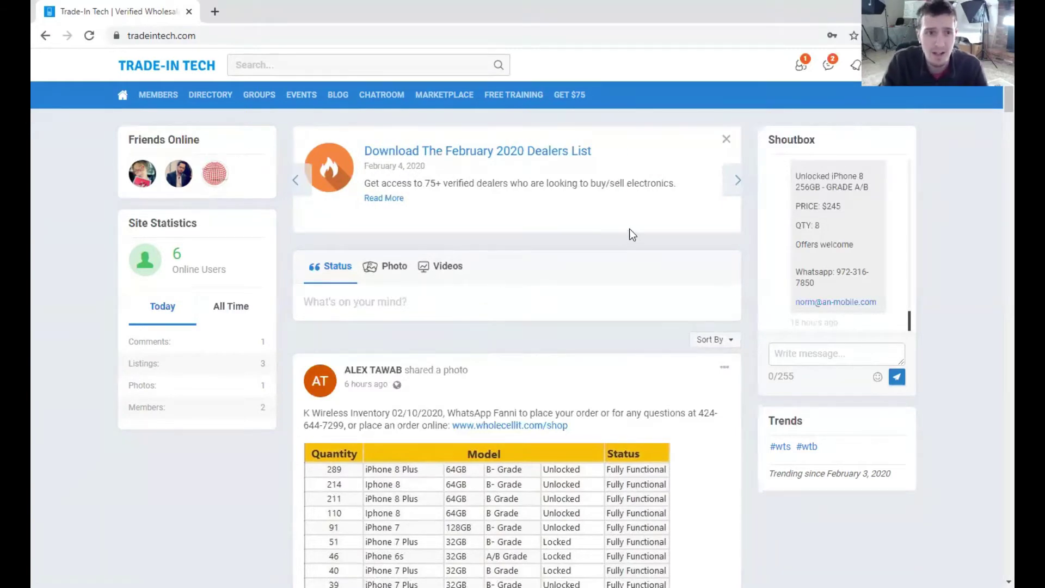
scroll(490, 279, "down", 8)
scroll(469, 297, "up", 3)
scroll(473, 292, "up", 3)
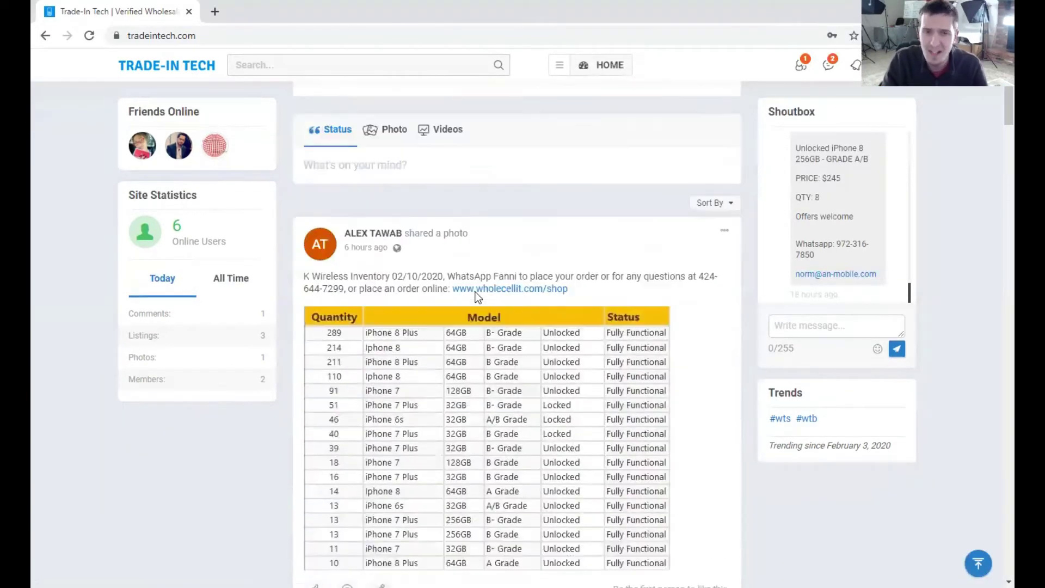
scroll(473, 294, "up", 3)
scroll(479, 354, "down", 1)
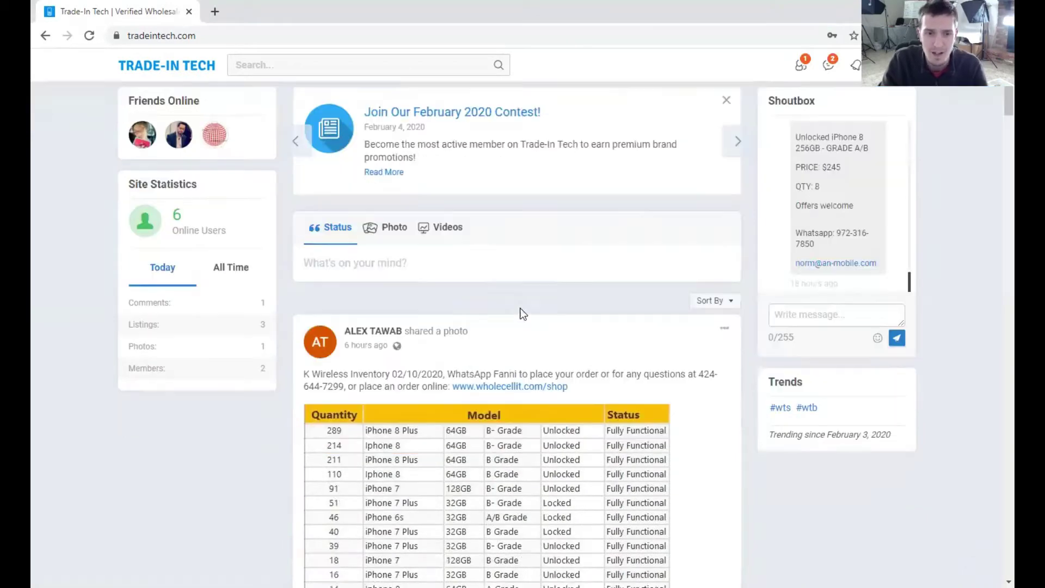
scroll(518, 310, "down", 5)
scroll(520, 308, "down", 3)
scroll(553, 256, "up", 5)
scroll(531, 222, "up", 4)
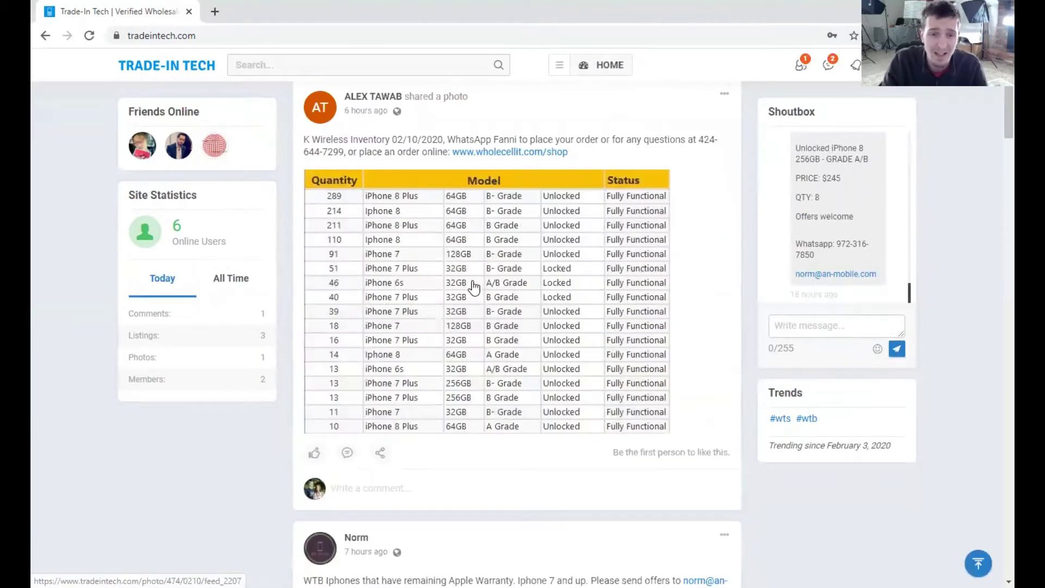
scroll(482, 289, "down", 4)
scroll(486, 289, "down", 5)
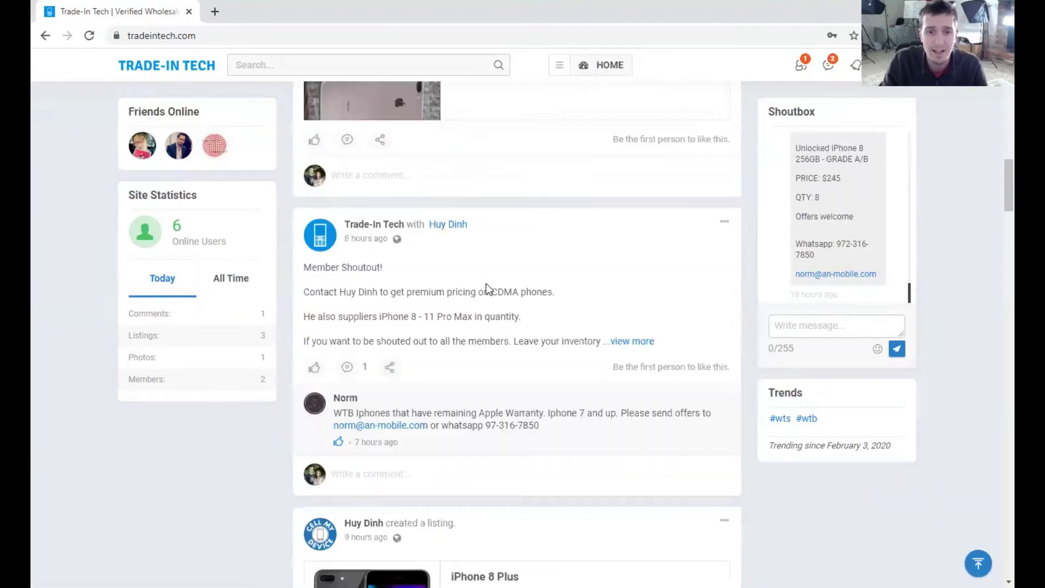
scroll(486, 289, "down", 6)
scroll(506, 291, "down", 6)
scroll(498, 343, "down", 2)
scroll(506, 375, "up", 4)
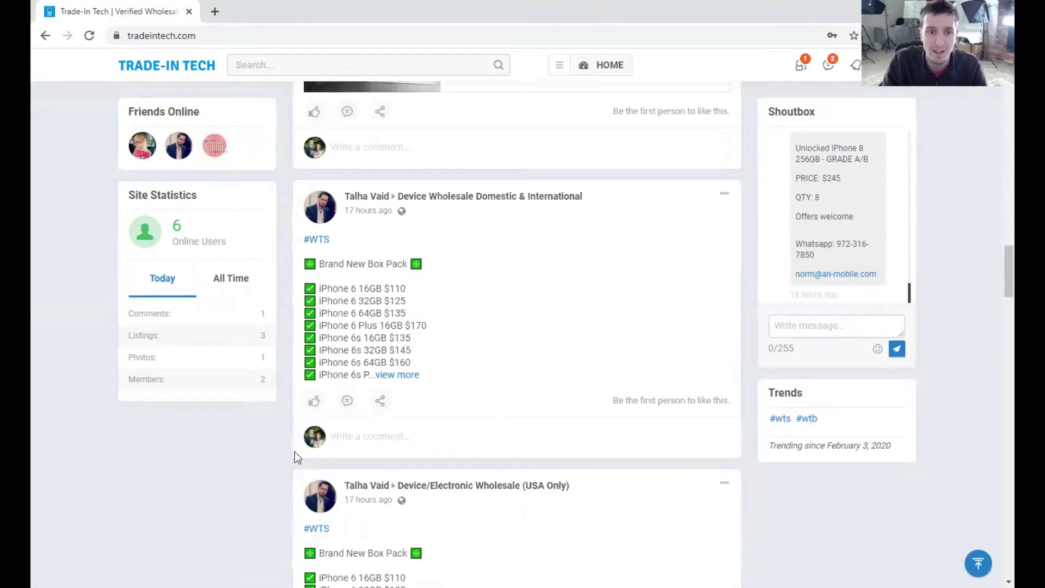
- Expand the WTS post to show its full brand-new iPhone and Samsung price list
left_click(397, 373)
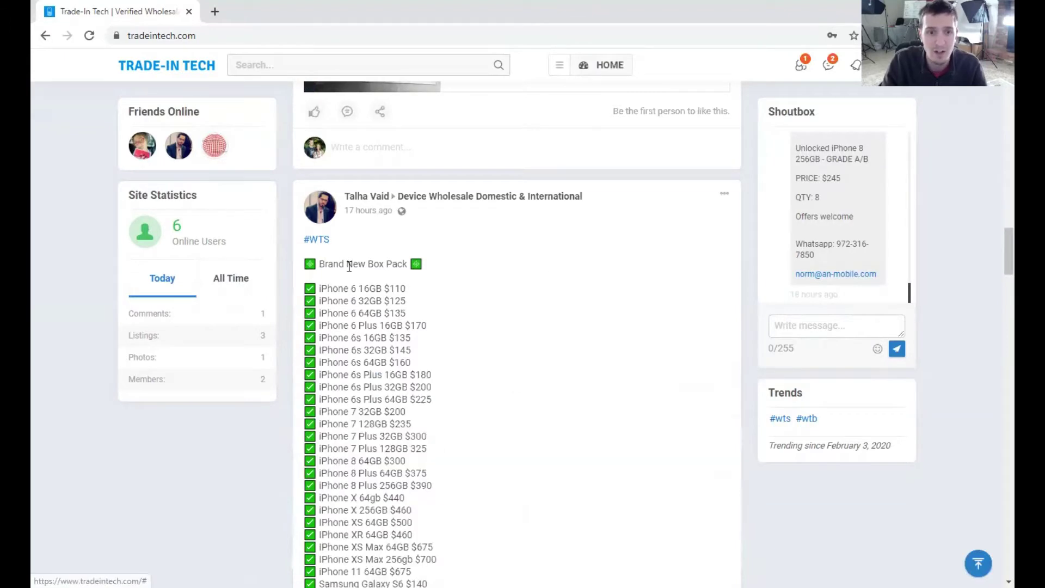
scroll(457, 422, "down", 4)
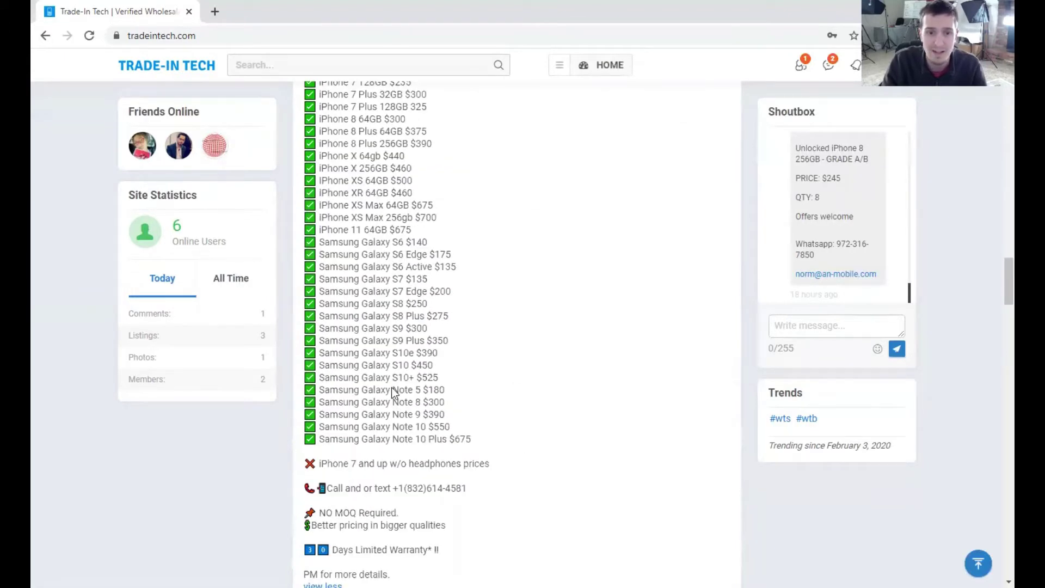
scroll(404, 400, "up", 5)
scroll(415, 408, "up", 10)
scroll(457, 367, "down", 10)
scroll(469, 352, "up", 10)
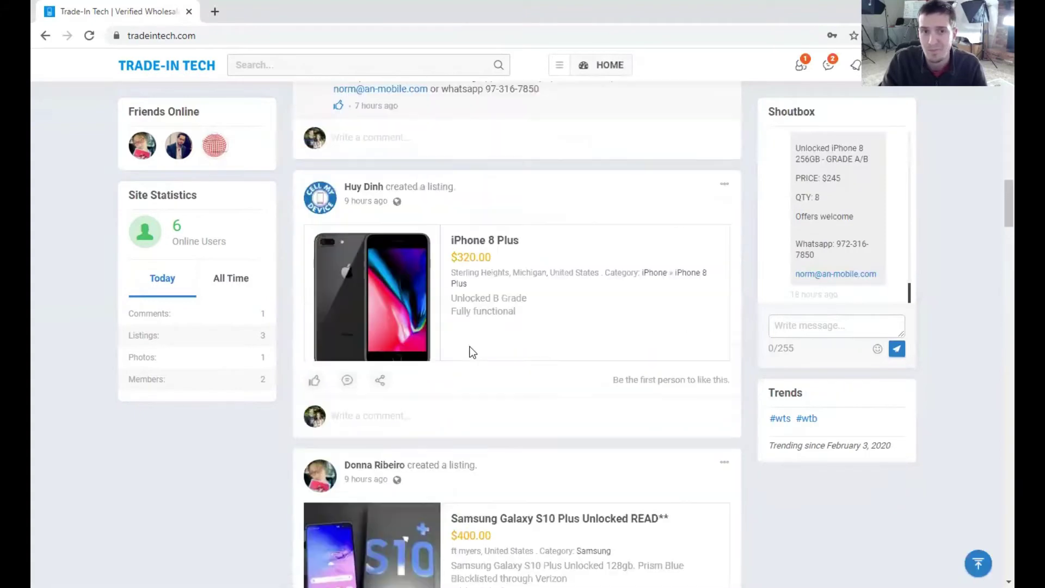
scroll(472, 349, "up", 5)
scroll(471, 348, "up", 5)
scroll(470, 349, "up", 3)
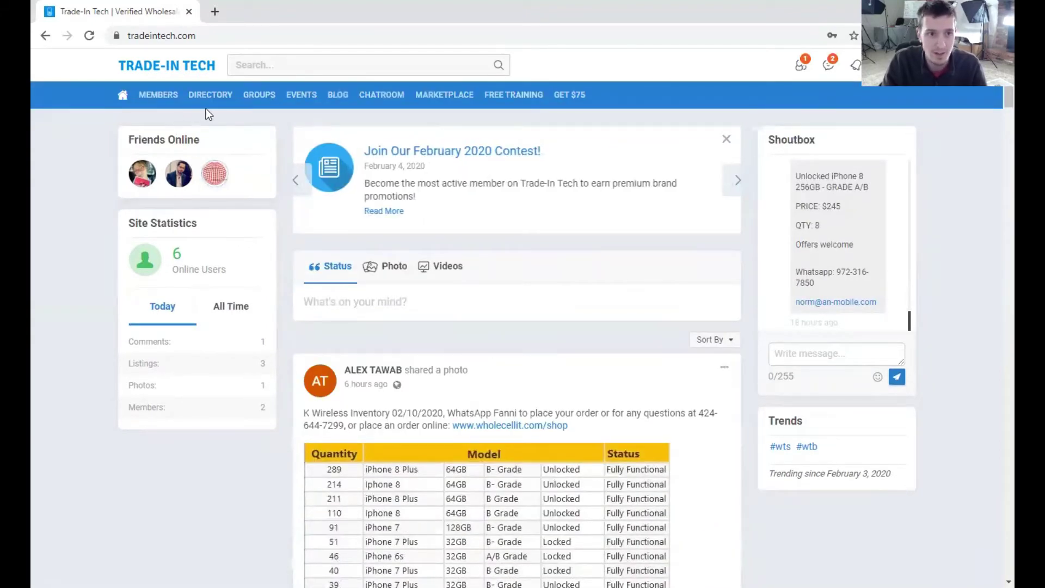
- Cycle the home banner to 'Download The February 2020 Dealers List'
left_click(292, 179)
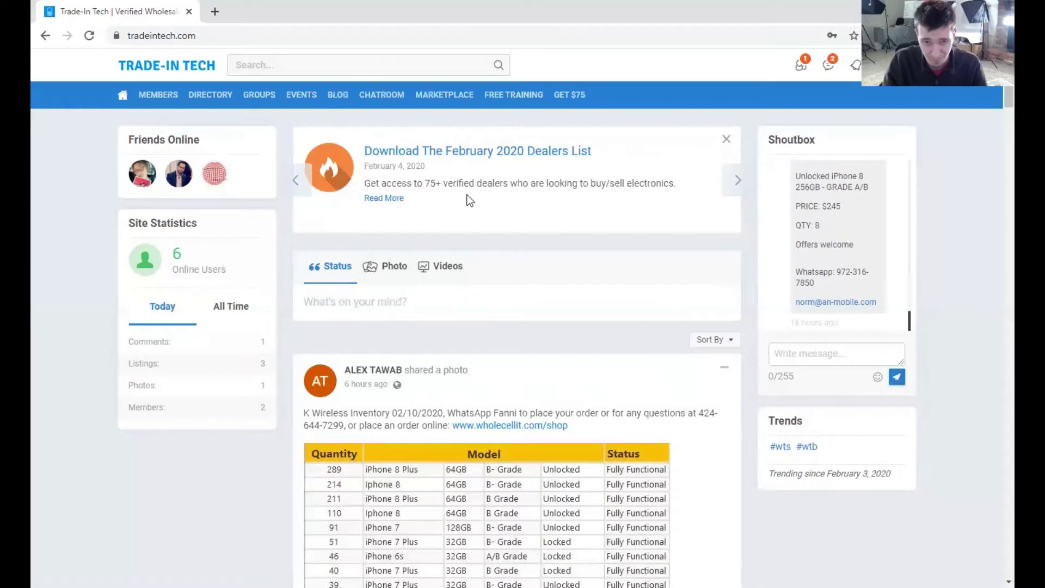
left_click(295, 179)
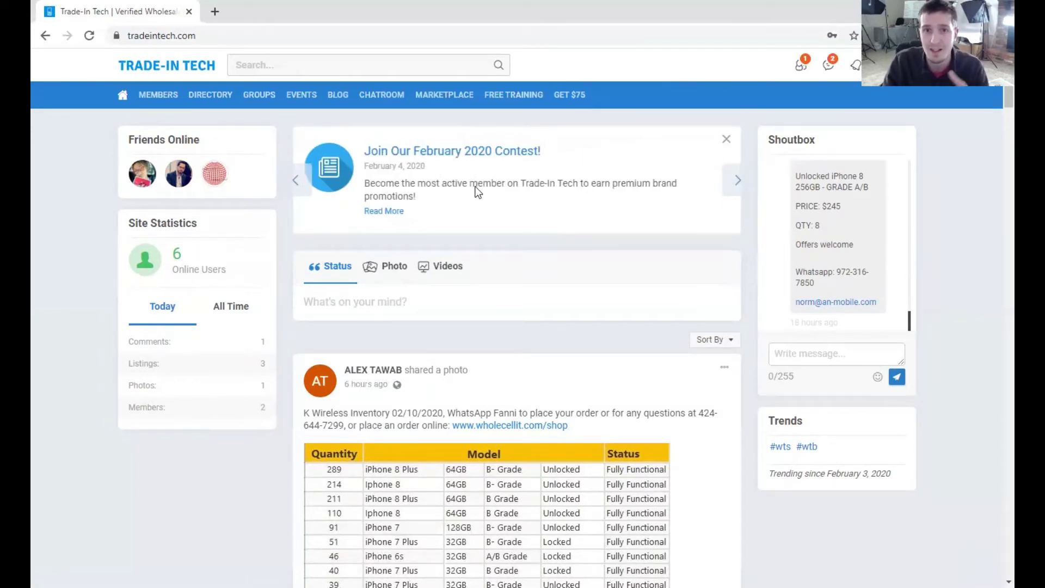
left_click(743, 192)
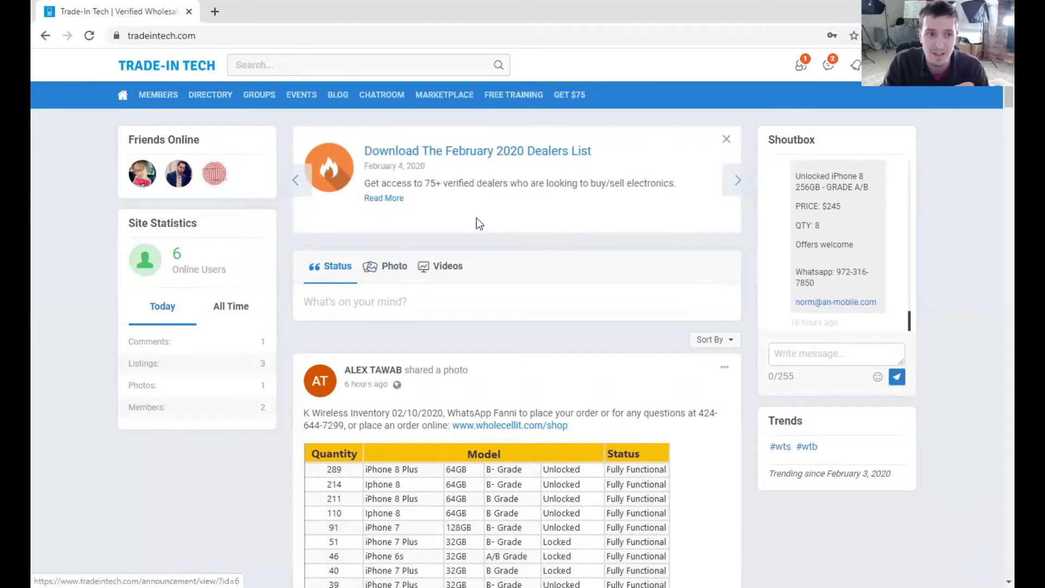
left_click(167, 101)
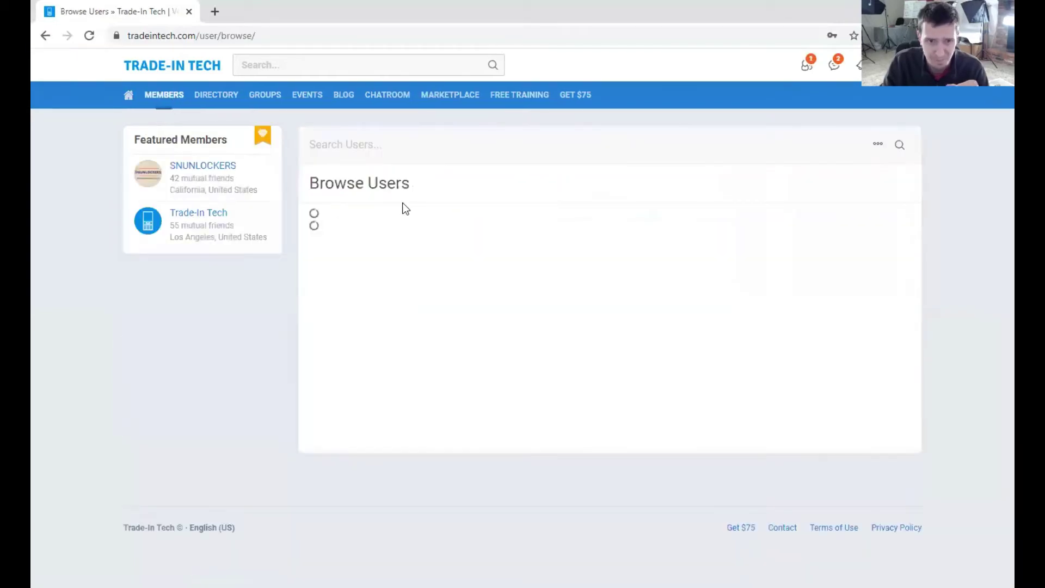
scroll(385, 313, "down", 2)
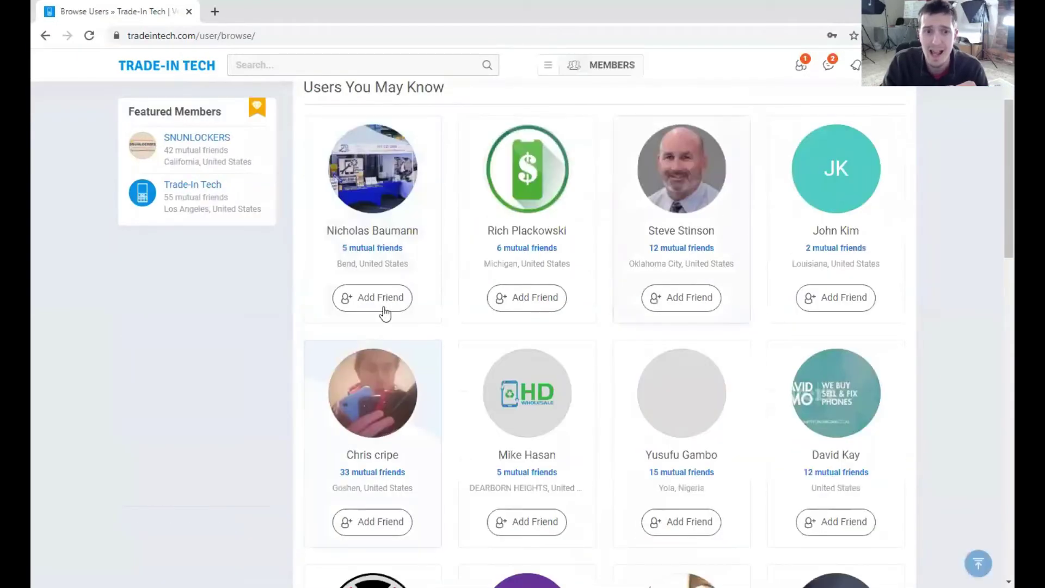
scroll(571, 282, "up", 2)
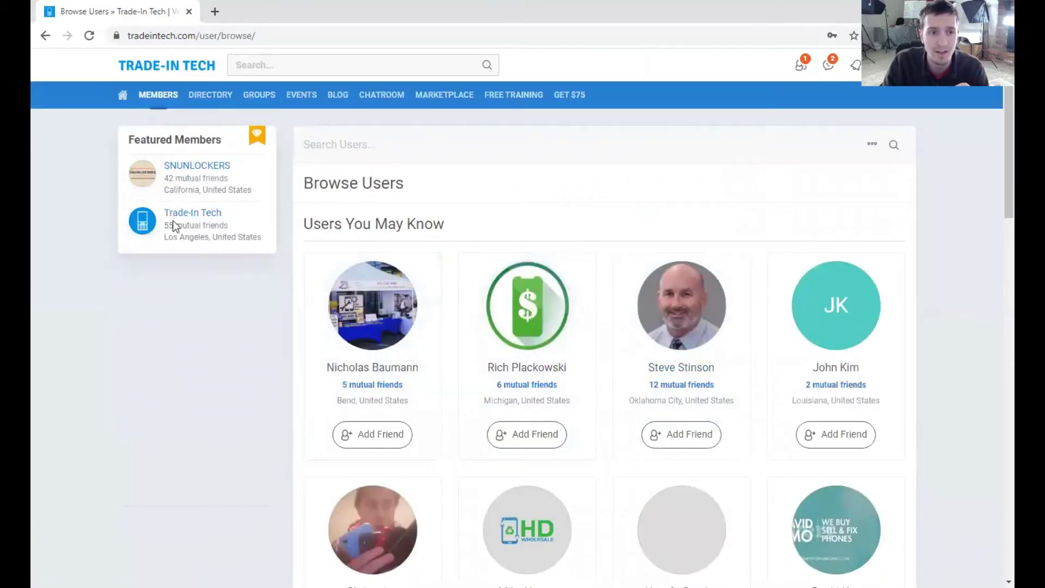
- Browse the suggested 'users you may know' cards on the Members page
left_click(203, 96)
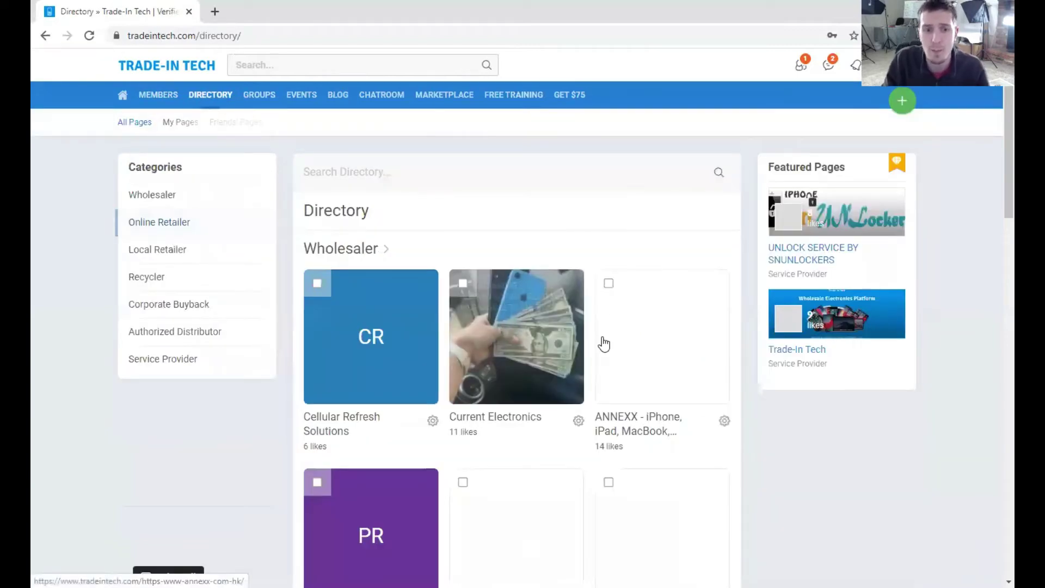
scroll(603, 343, "down", 2)
scroll(583, 335, "down", 5)
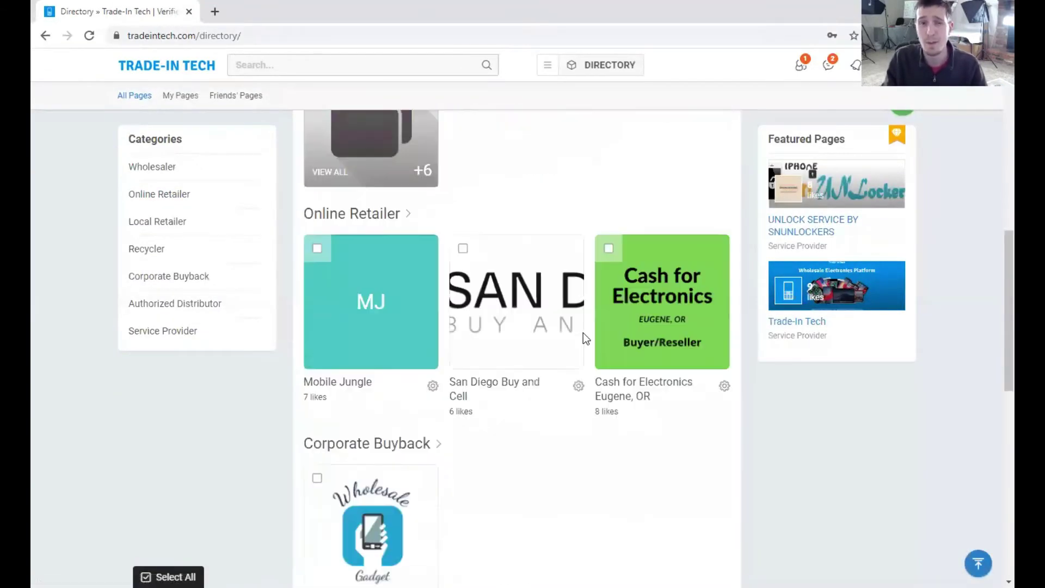
scroll(583, 336, "down", 6)
scroll(583, 338, "down", 2)
scroll(672, 421, "up", 2)
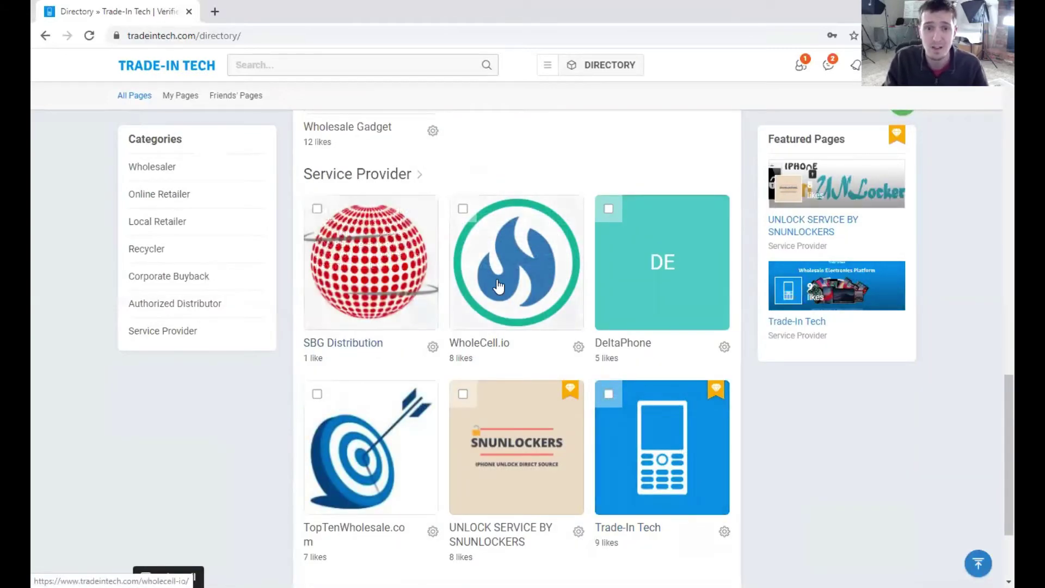
scroll(485, 419, "down", 2)
scroll(616, 388, "up", 4)
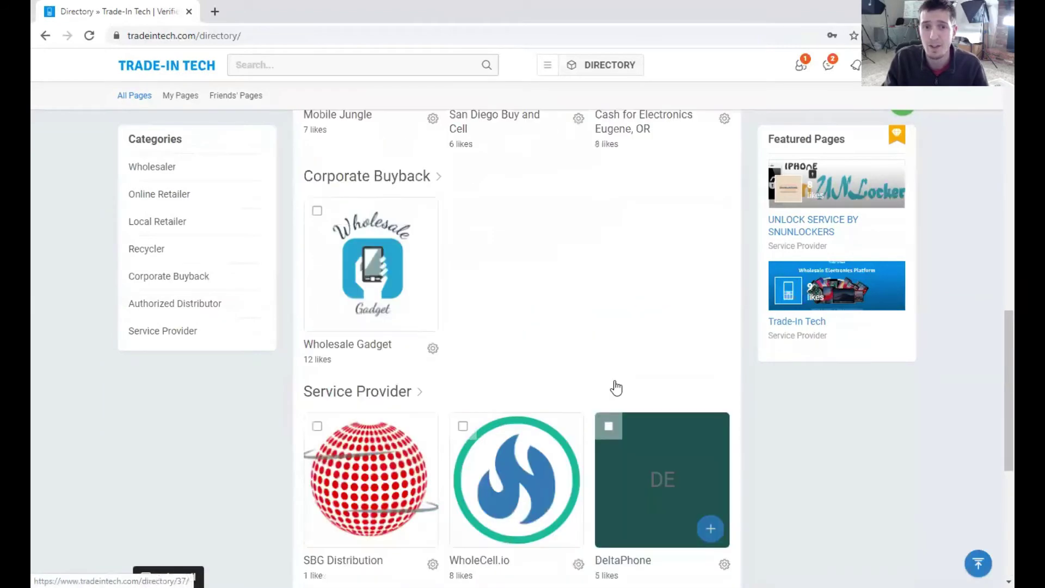
scroll(617, 388, "up", 2)
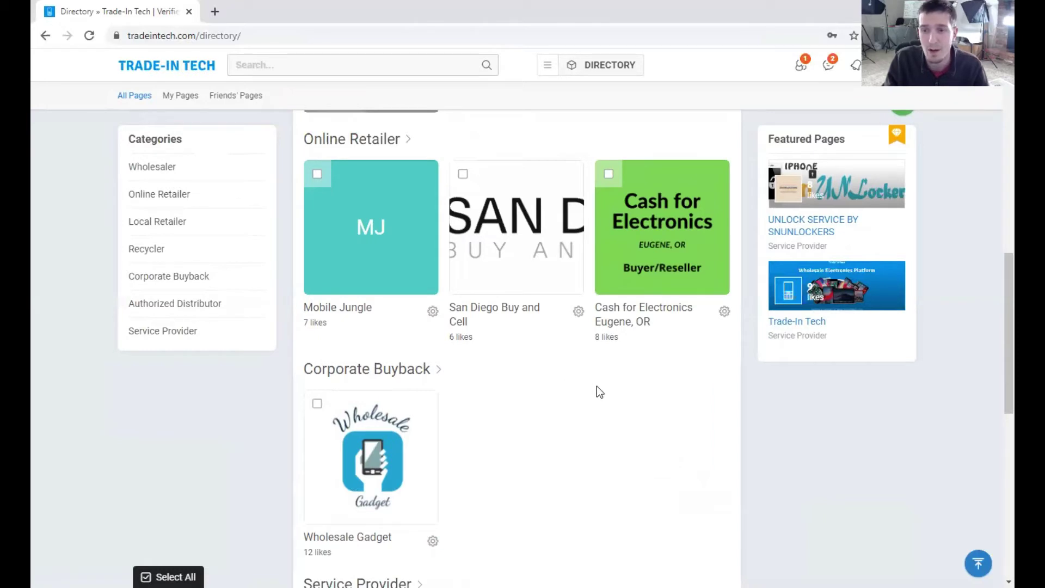
scroll(571, 356, "up", 4)
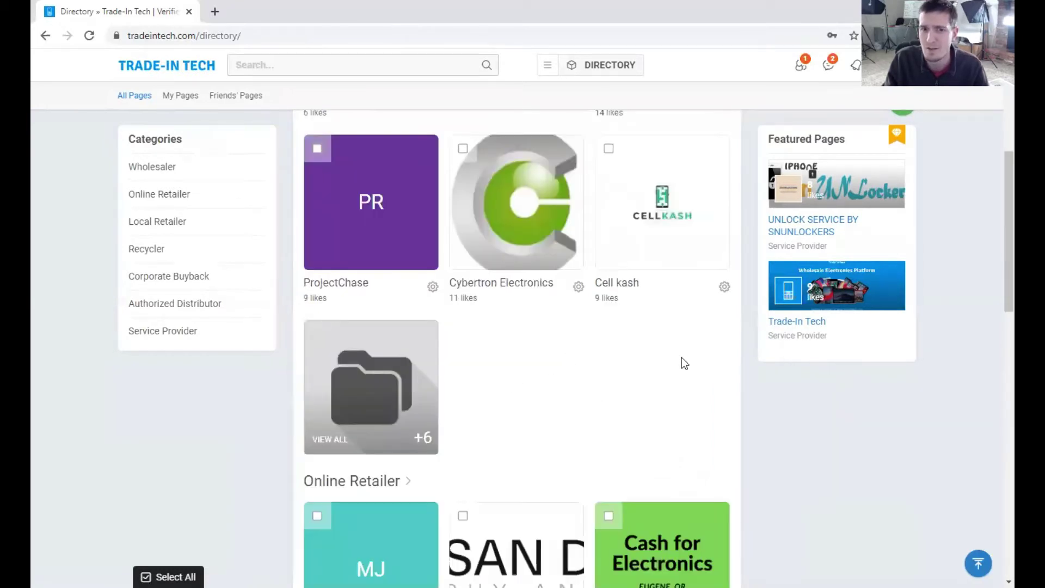
scroll(653, 359, "down", 2)
scroll(613, 319, "down", 3)
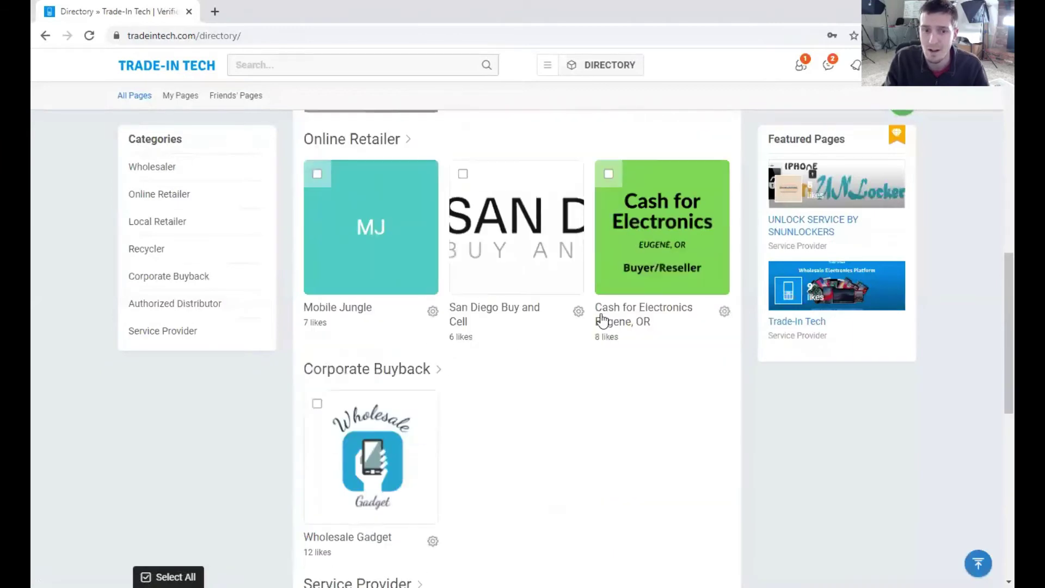
scroll(584, 320, "up", 4)
scroll(554, 323, "up", 4)
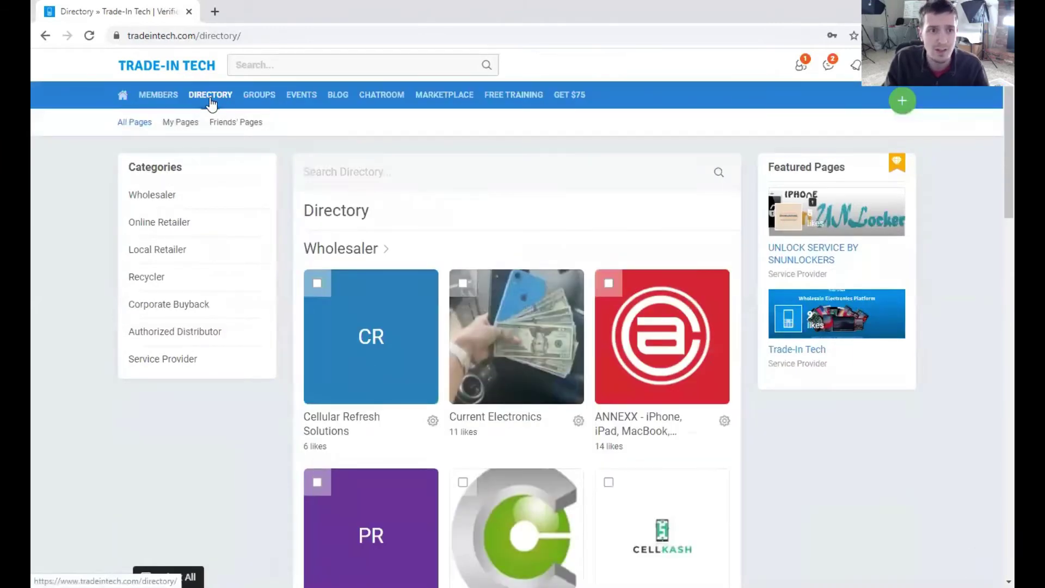
- Browse the wholesale, retail and services group categories on the Groups page
left_click(253, 97)
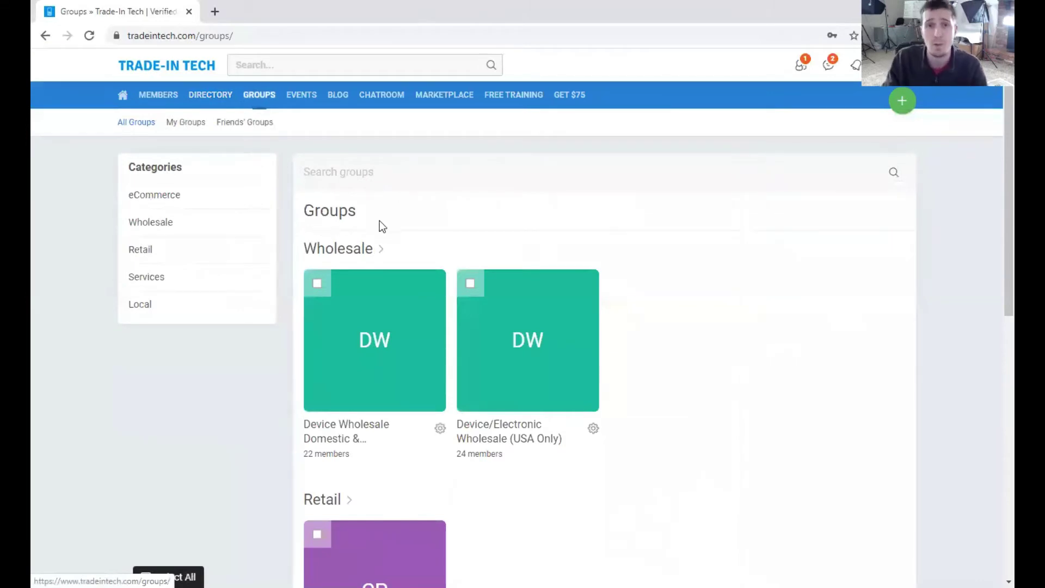
scroll(607, 301, "down", 4)
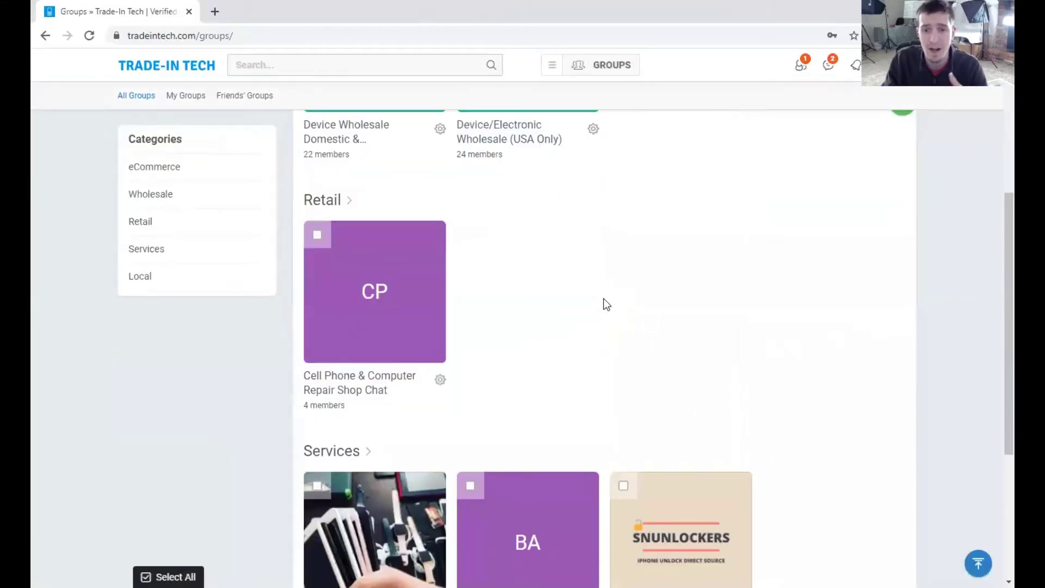
scroll(600, 301, "down", 3)
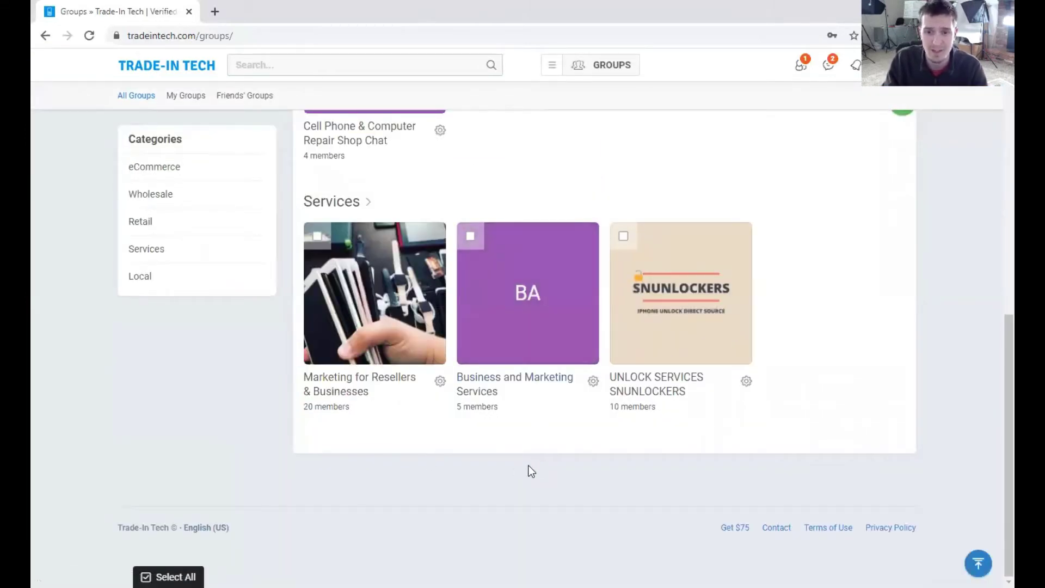
mouse_move(527, 292)
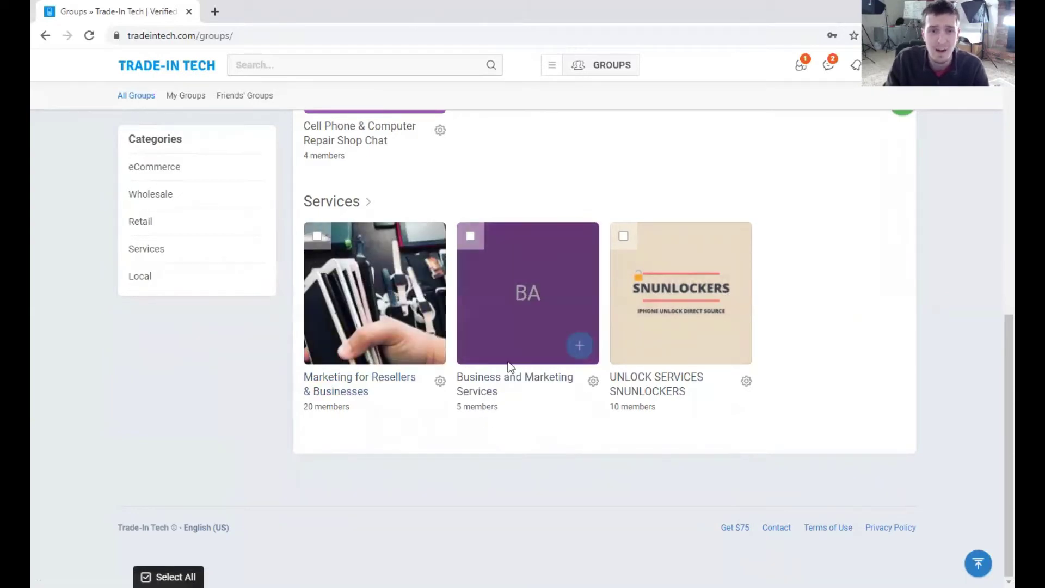
scroll(515, 363, "up", 3)
scroll(516, 363, "up", 2)
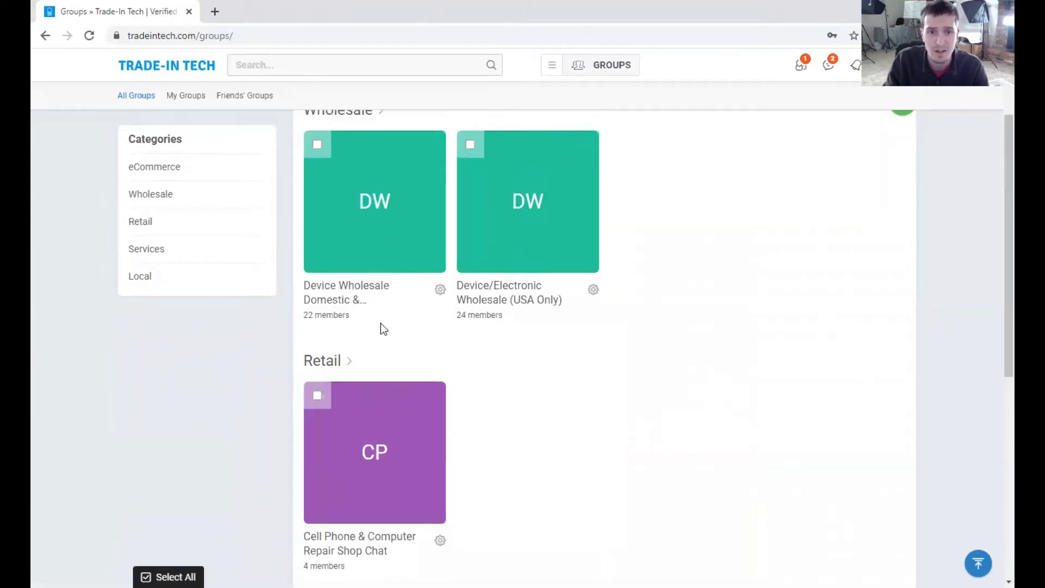
scroll(549, 350, "up", 2)
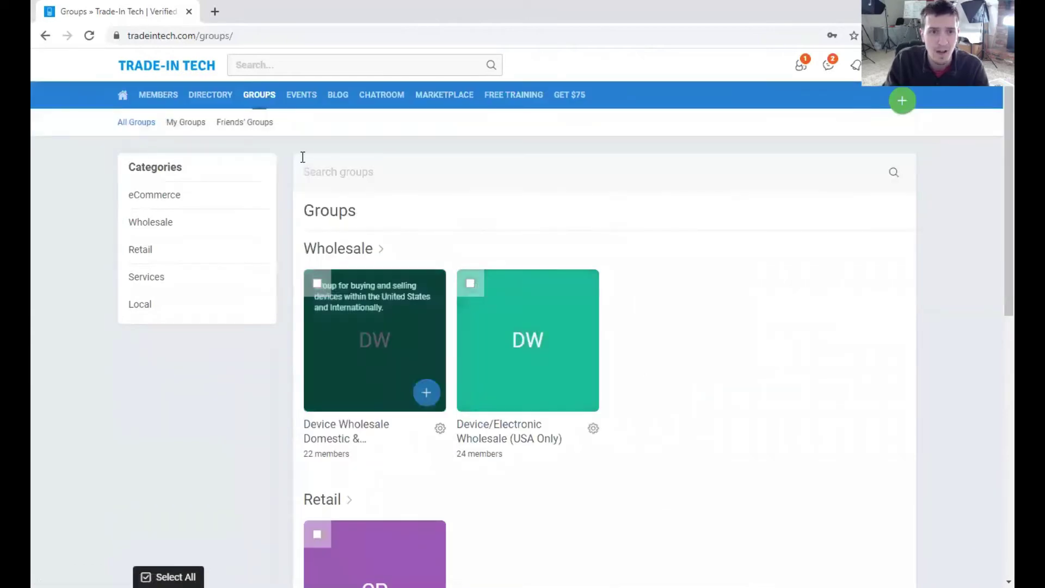
left_click(301, 95)
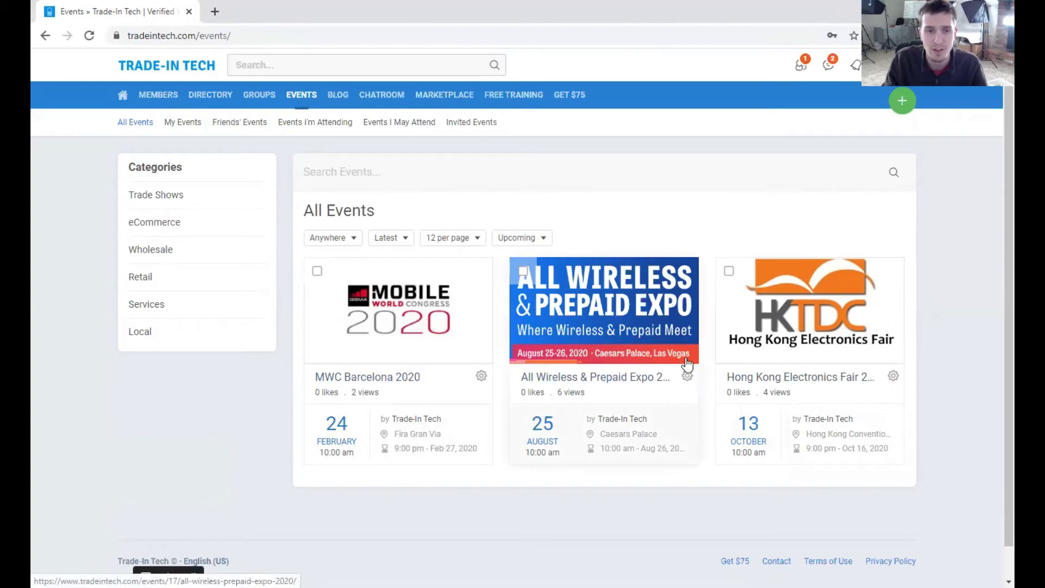
- Scroll through the blog's posts about reselling electronics
left_click(338, 98)
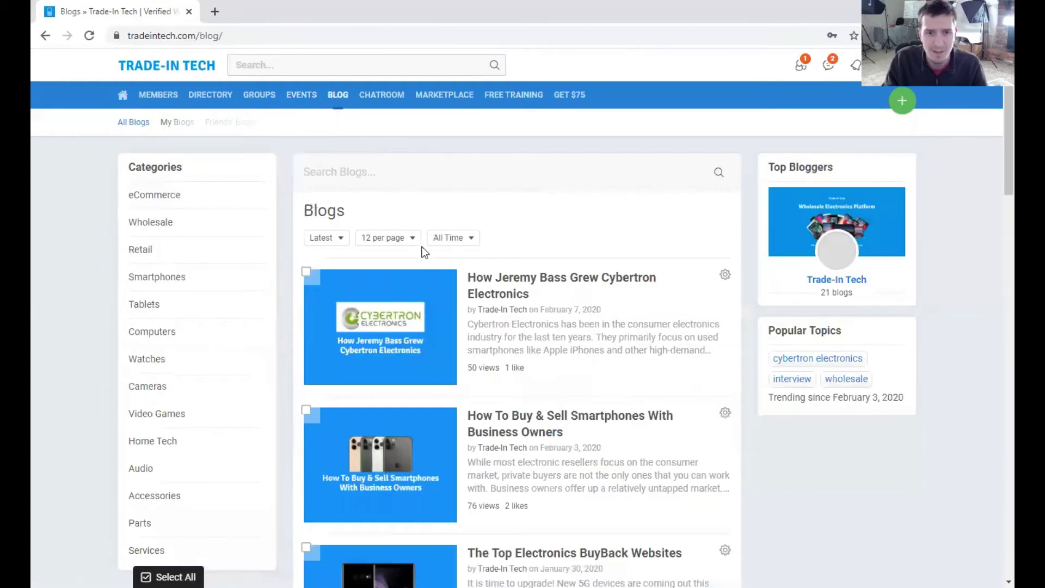
scroll(638, 428, "down", 3)
scroll(639, 426, "up", 2)
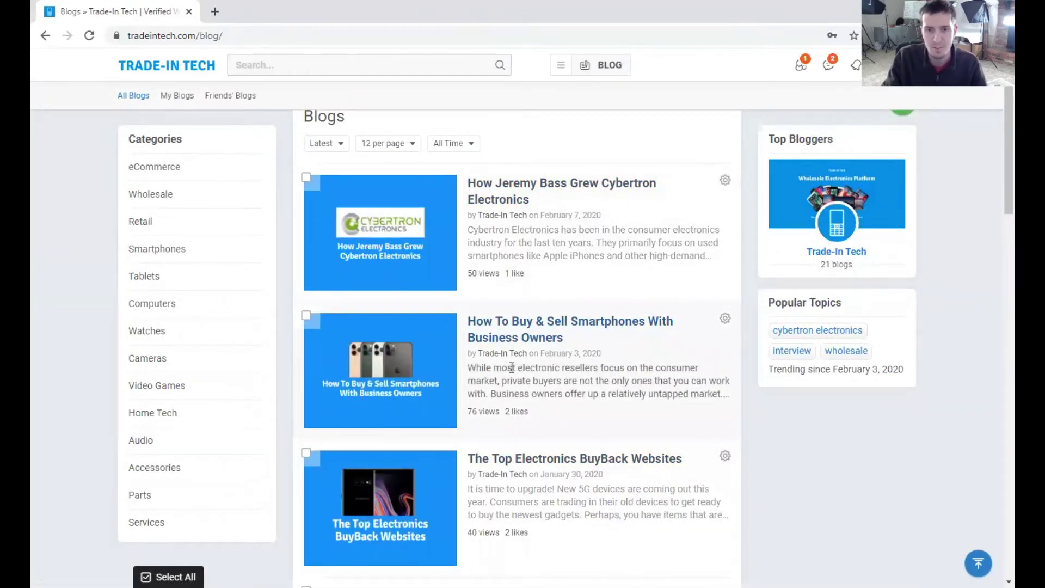
scroll(572, 342, "down", 5)
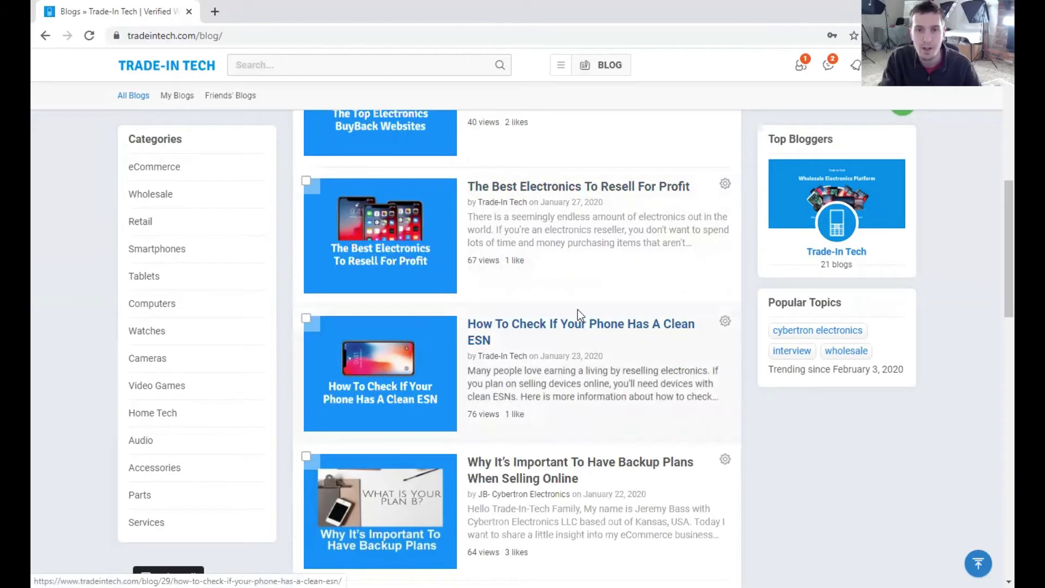
scroll(584, 313, "up", 1)
scroll(600, 318, "up", 2)
scroll(618, 326, "up", 2)
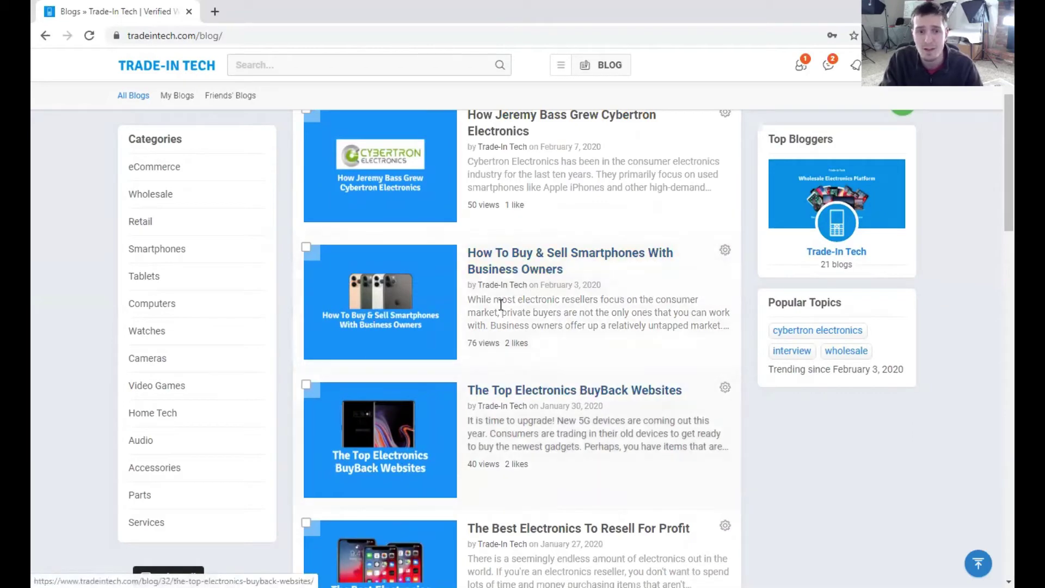
scroll(524, 298, "down", 3)
scroll(588, 296, "down", 5)
scroll(625, 307, "down", 3)
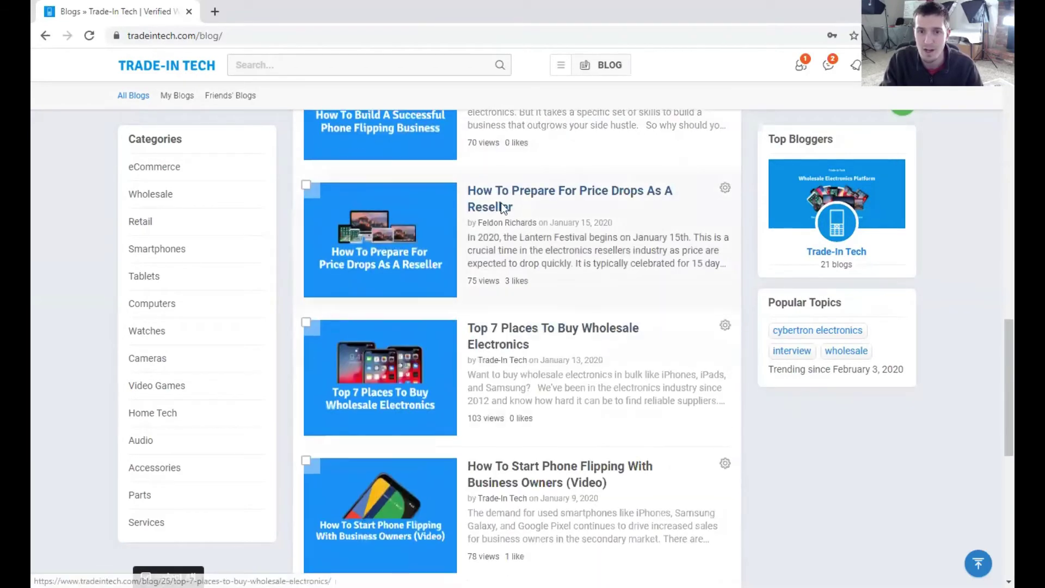
scroll(529, 357, "up", 8)
scroll(539, 353, "up", 4)
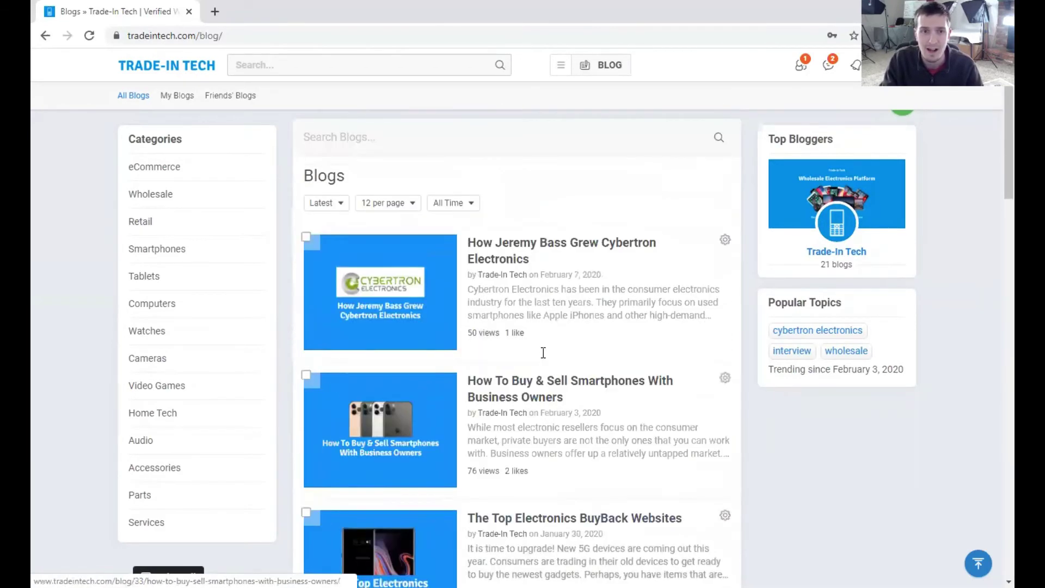
scroll(540, 352, "up", 1)
left_click(381, 94)
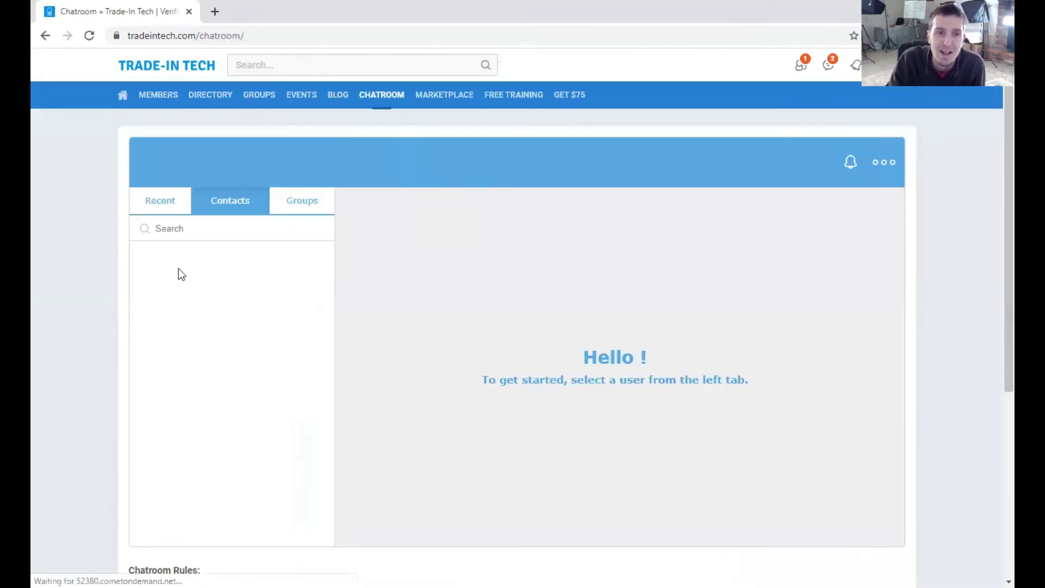
- Show the chatroom's Groups tab listing group chats with participant counts
left_click(302, 202)
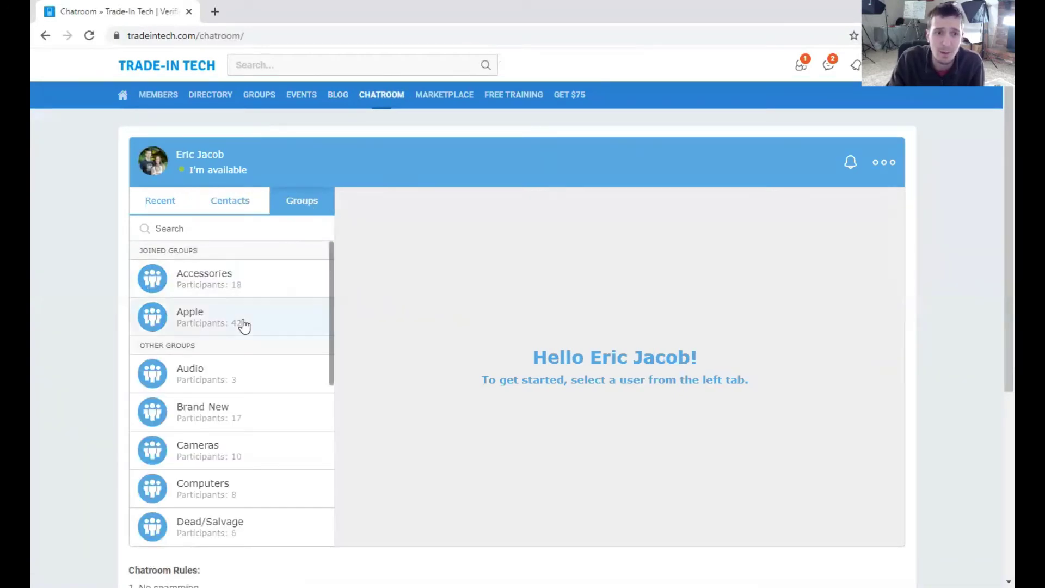
scroll(302, 351, "down", 1)
scroll(270, 372, "up", 1)
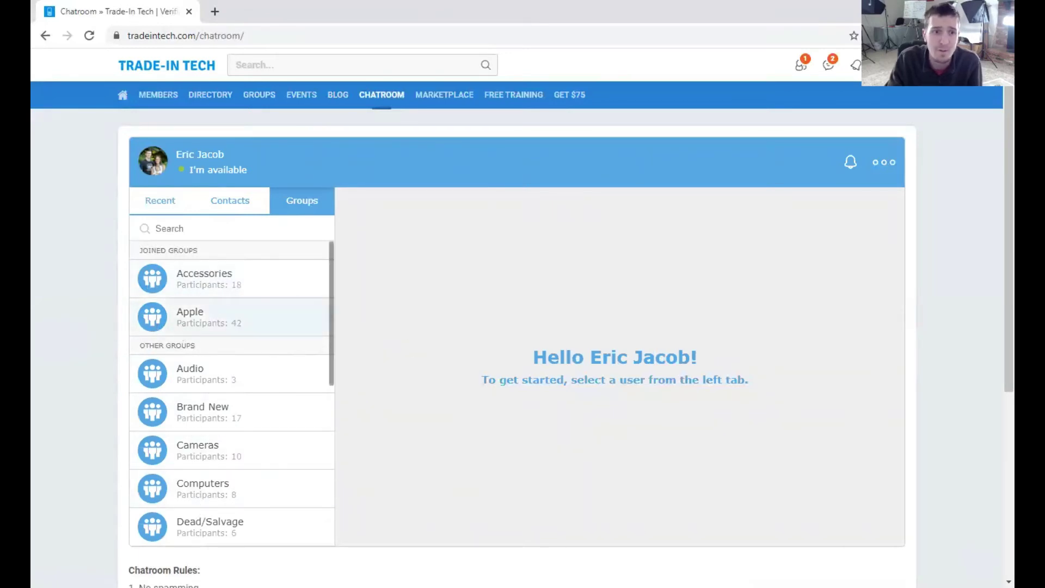
scroll(262, 429, "down", 1)
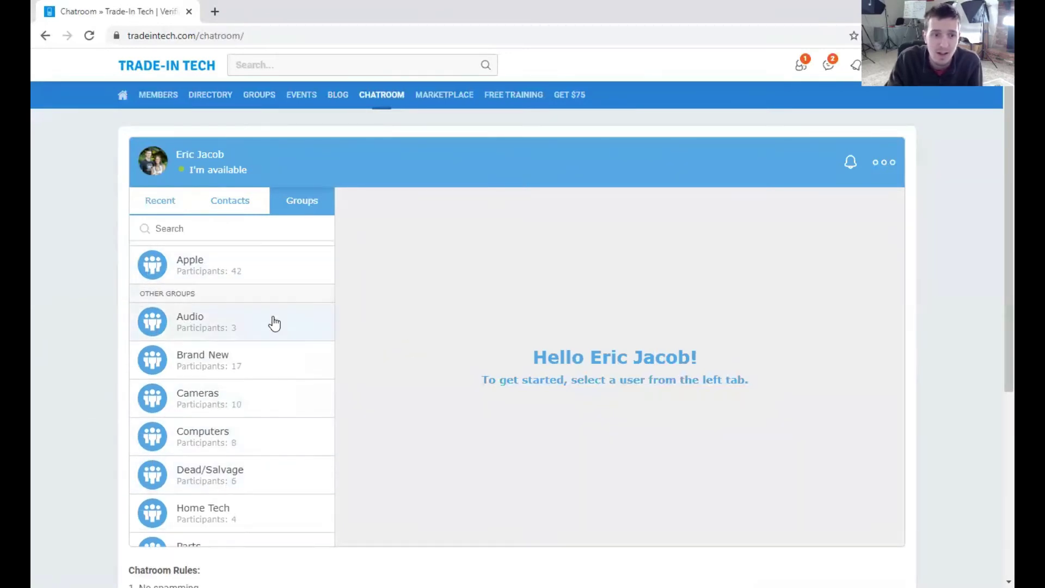
scroll(277, 343, "down", 1)
scroll(281, 355, "up", 2)
left_click(448, 99)
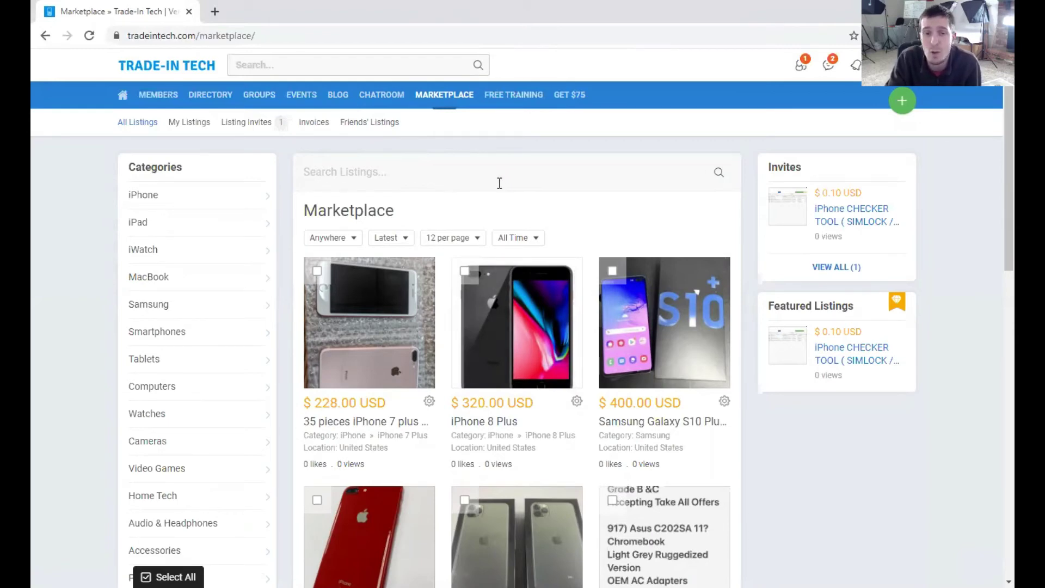
scroll(527, 196, "down", 5)
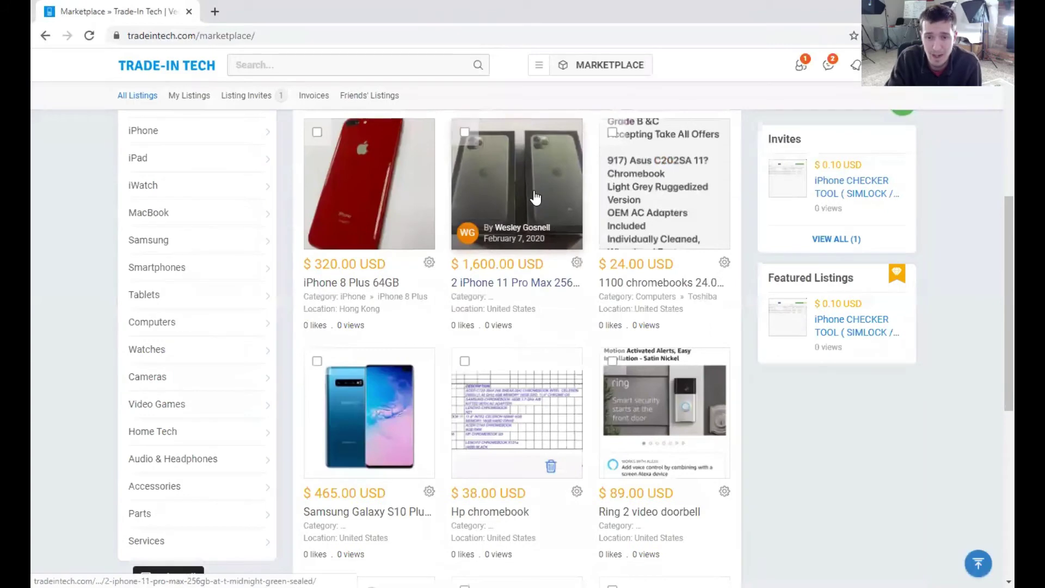
scroll(535, 198, "down", 5)
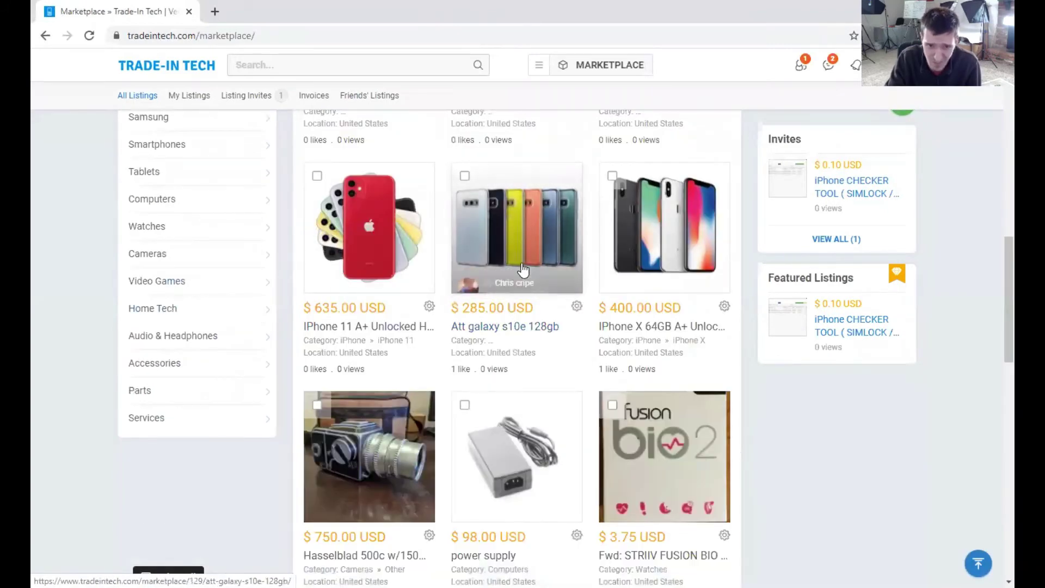
scroll(529, 272, "down", 4)
scroll(529, 272, "up", 3)
scroll(506, 270, "up", 3)
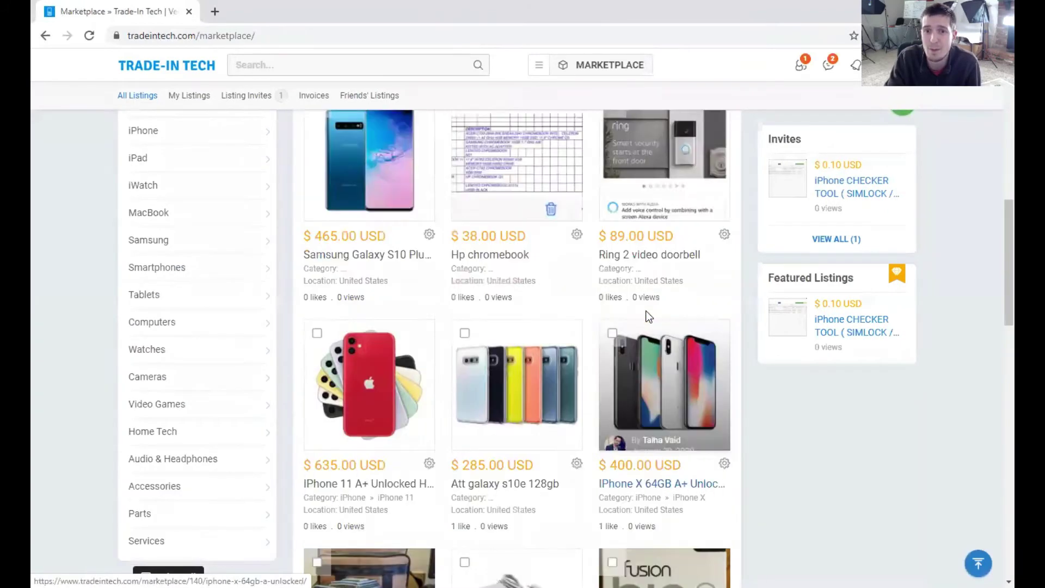
scroll(471, 267, "up", 4)
scroll(474, 266, "down", 5)
scroll(523, 270, "down", 3)
scroll(565, 271, "down", 3)
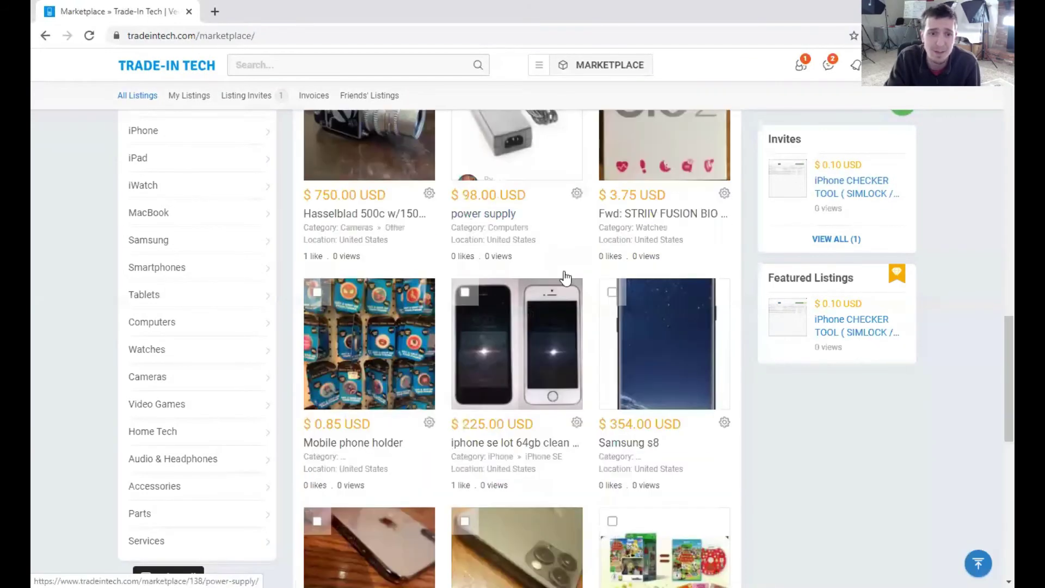
scroll(547, 265, "down", 3)
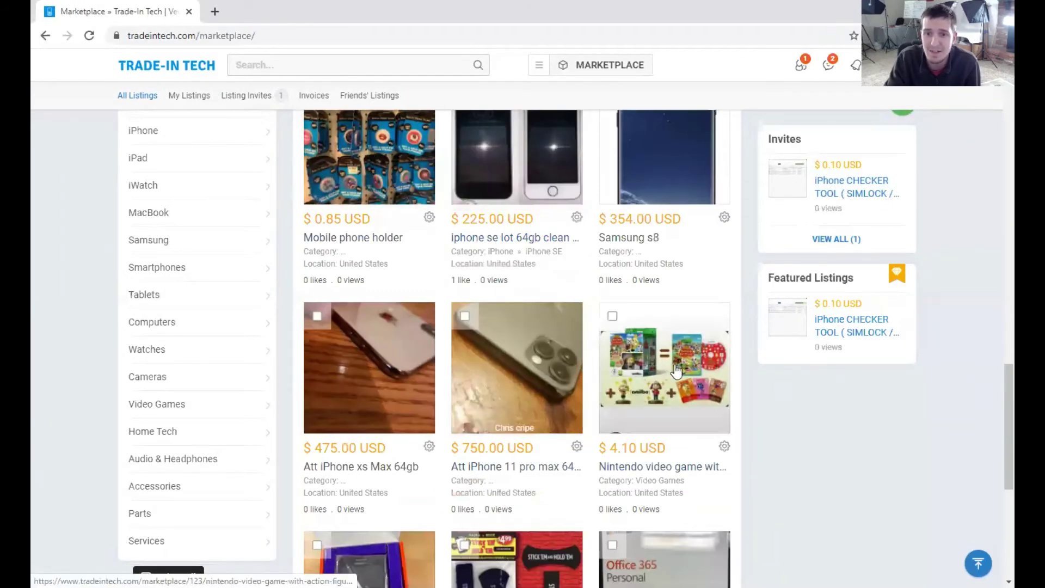
scroll(579, 402, "down", 5)
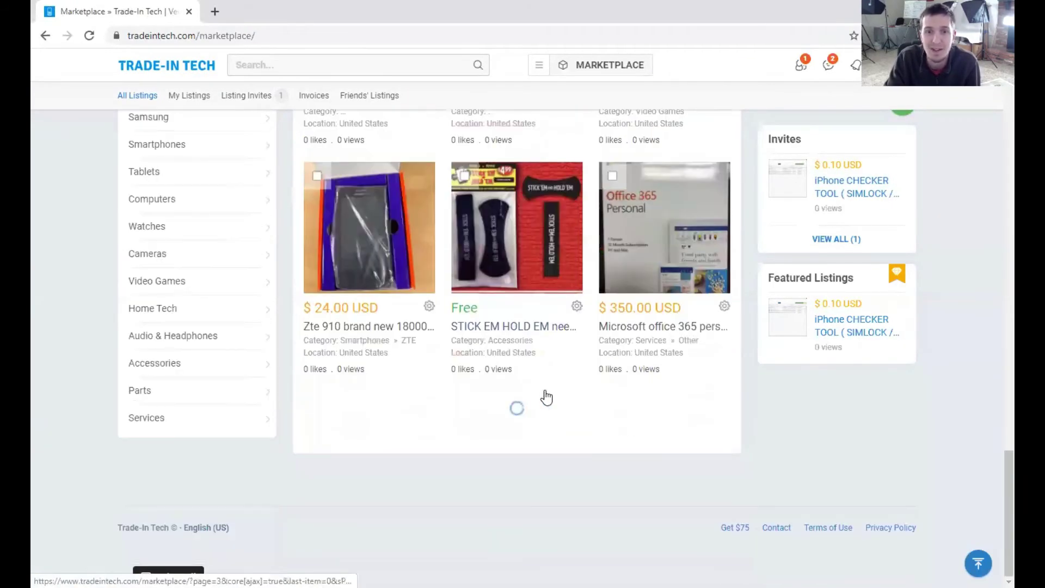
scroll(408, 327, "down", 3)
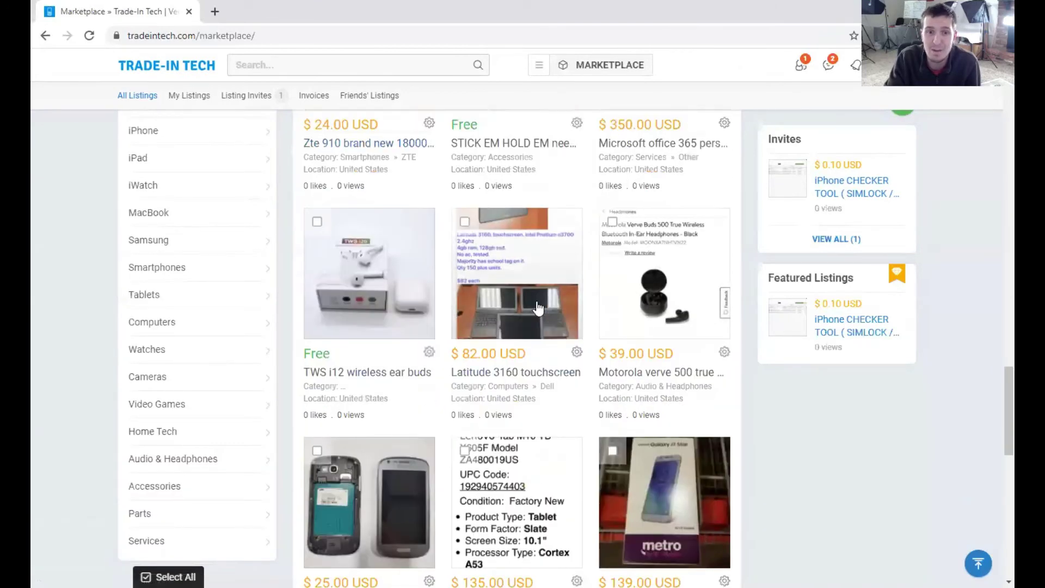
scroll(523, 311, "down", 3)
scroll(531, 313, "down", 3)
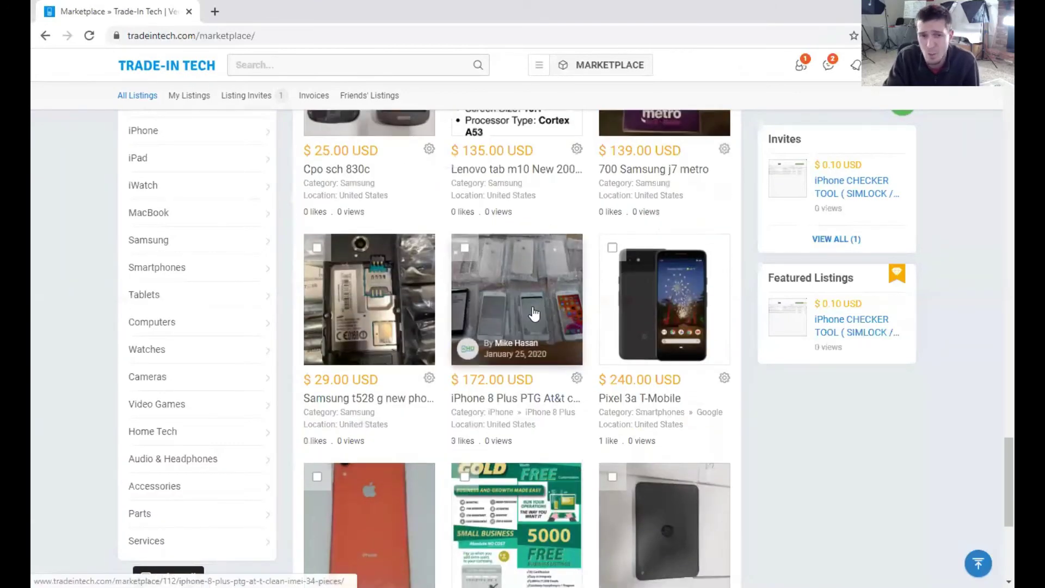
scroll(577, 314, "down", 5)
scroll(576, 315, "down", 5)
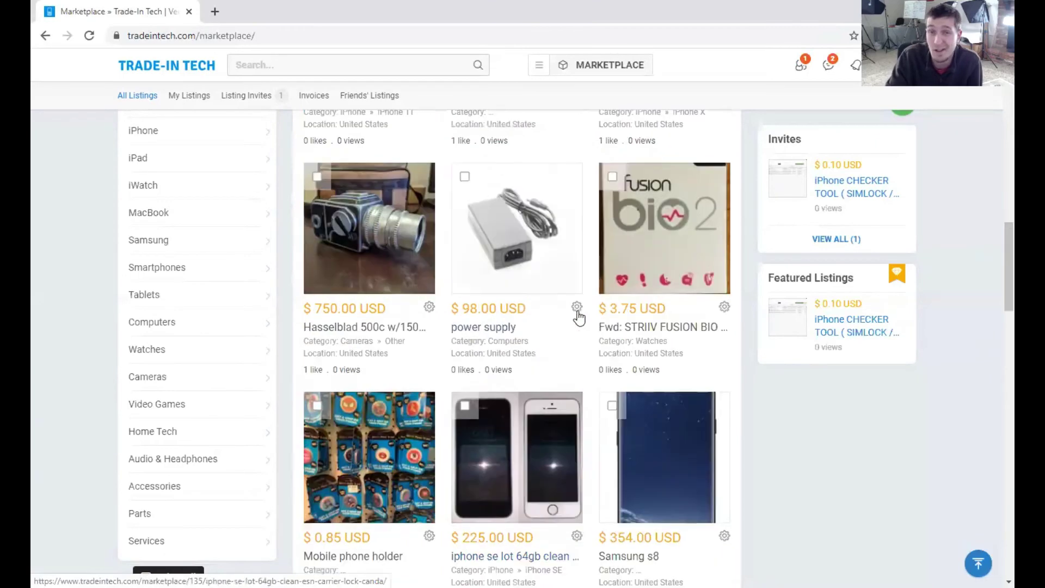
scroll(579, 319, "down", 5)
scroll(578, 319, "up", 3)
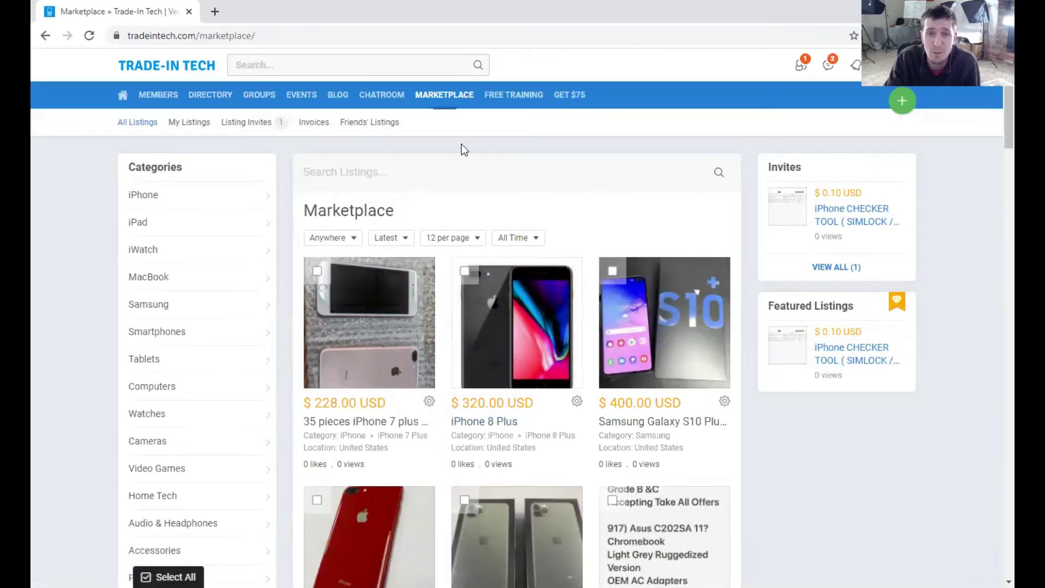
- Browse the free business and phone-flipping training video thumbnails
left_click(512, 96)
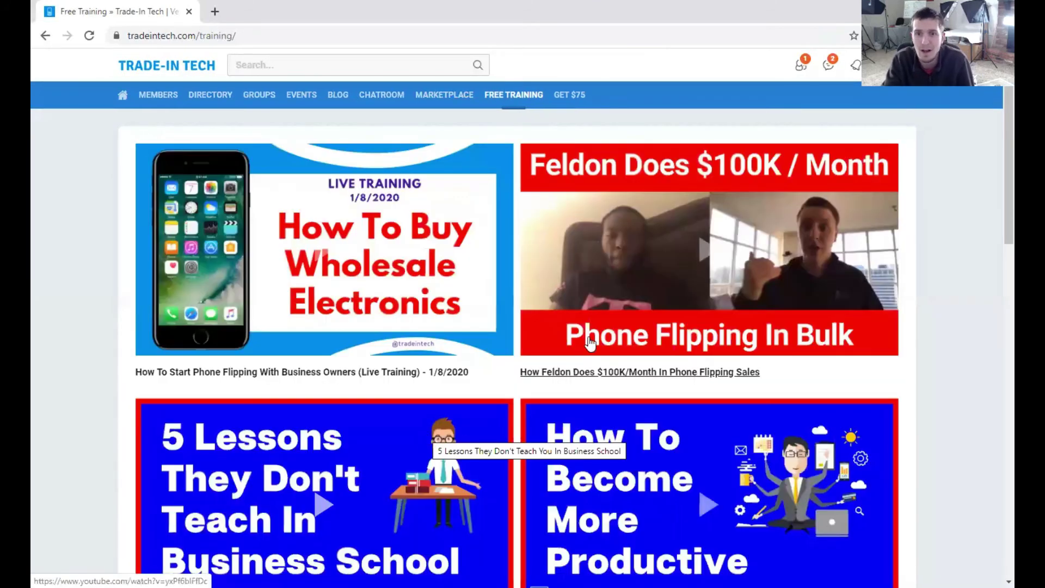
scroll(593, 345, "down", 2)
scroll(479, 376, "down", 1)
scroll(473, 380, "down", 2)
scroll(460, 392, "down", 4)
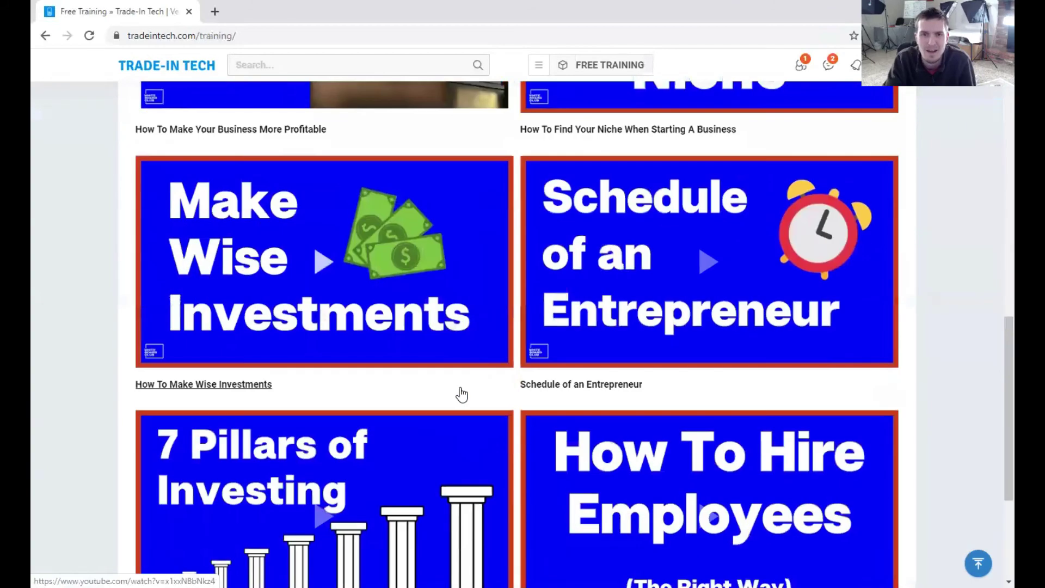
scroll(461, 395, "down", 3)
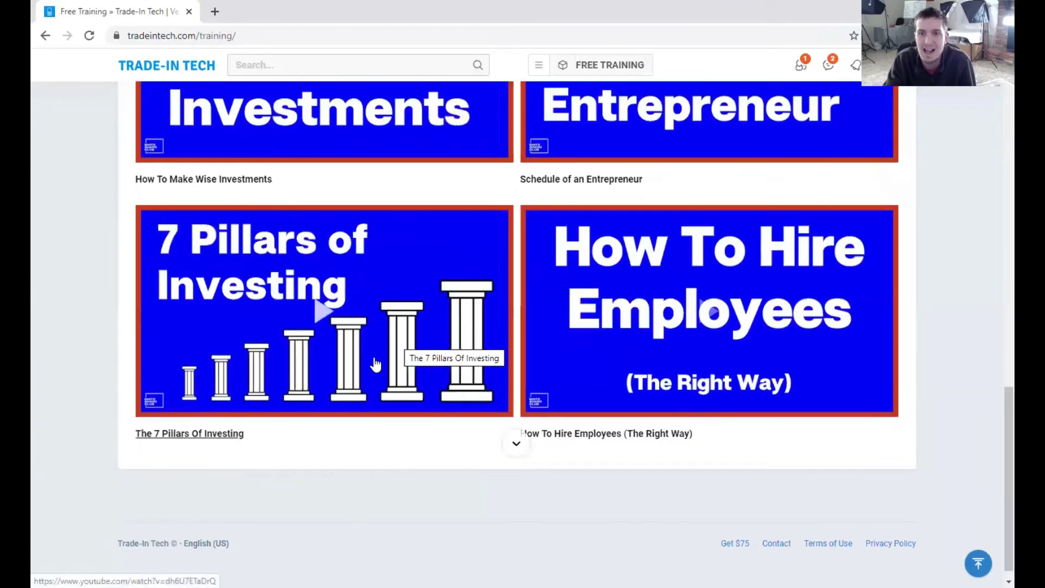
scroll(445, 327, "up", 4)
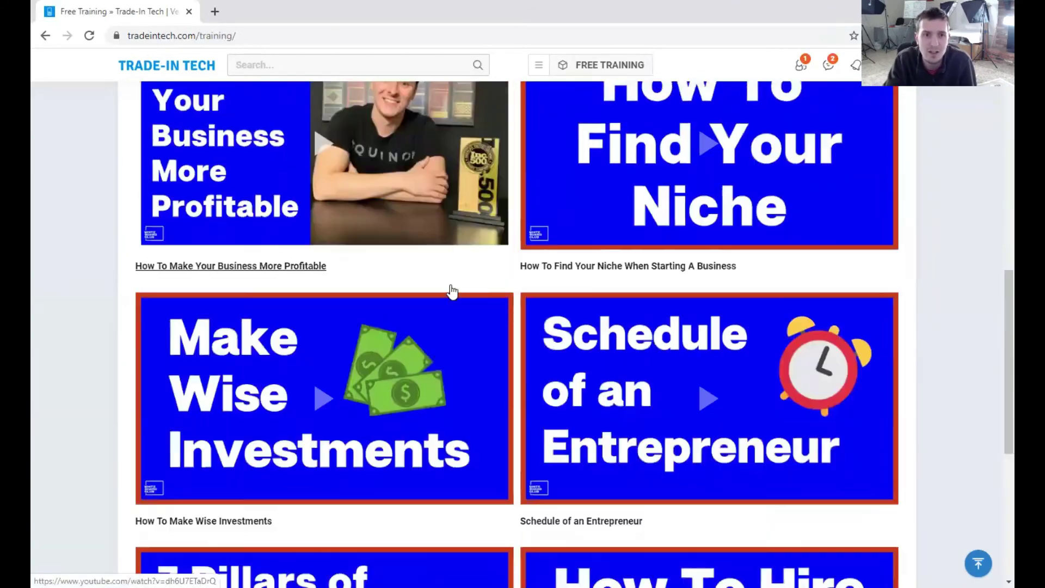
scroll(474, 274, "up", 4)
scroll(492, 260, "up", 3)
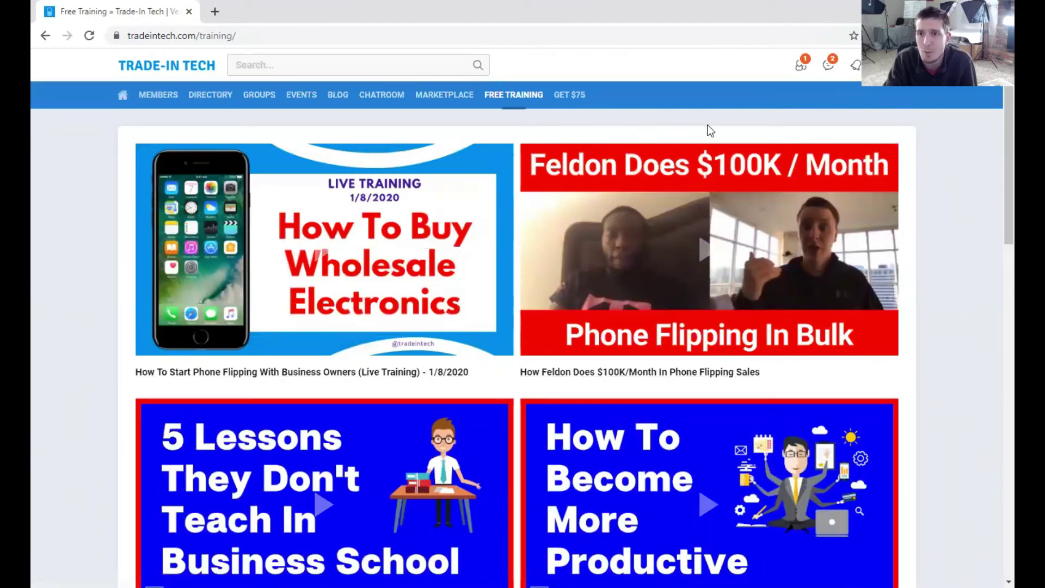
left_click(877, 66)
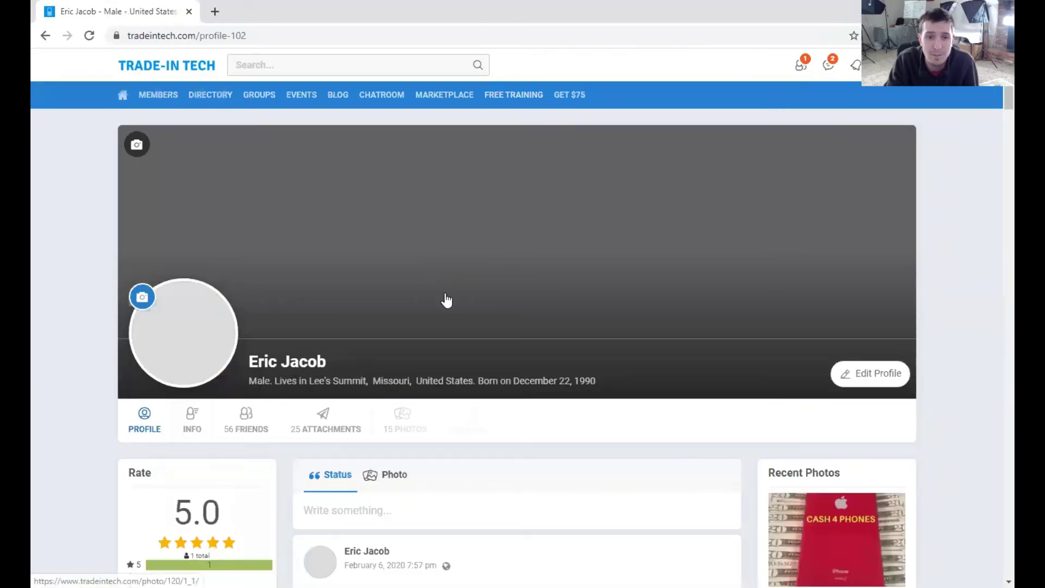
scroll(291, 329, "down", 1)
scroll(487, 380, "down", 4)
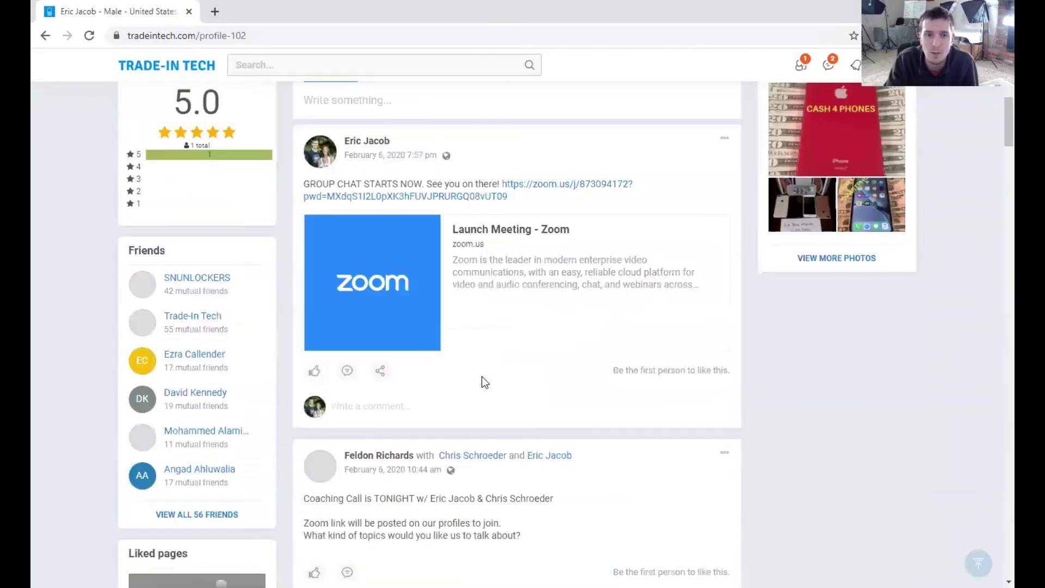
scroll(504, 373, "up", 3)
scroll(432, 226, "up", 2)
scroll(490, 310, "down", 1)
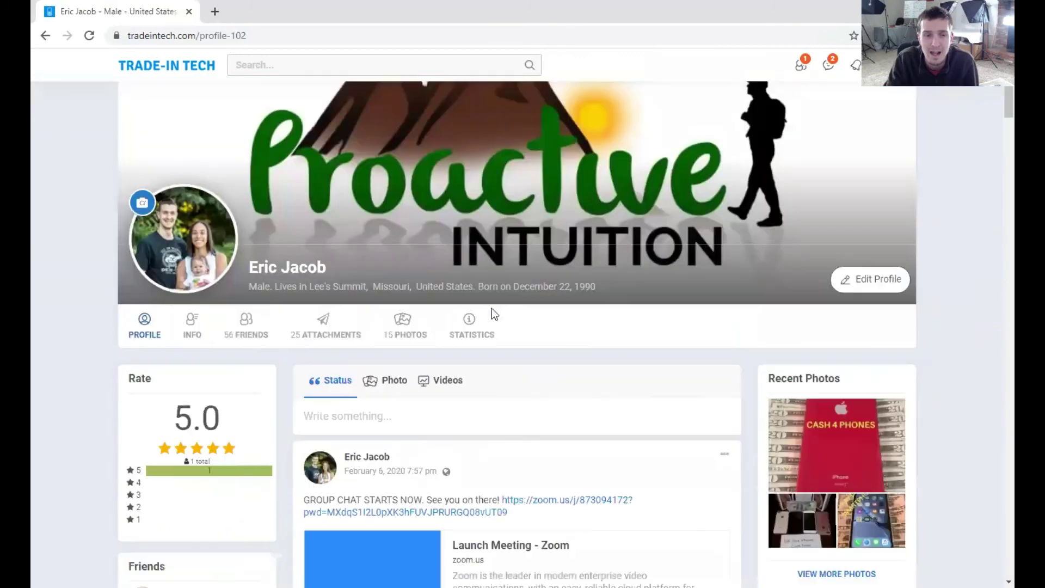
scroll(473, 209, "down", 4)
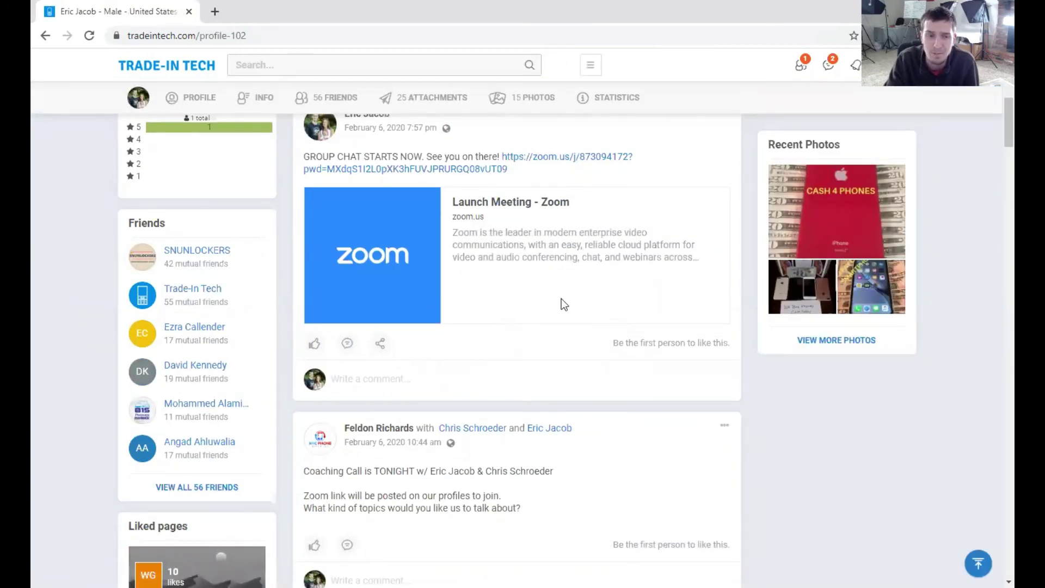
scroll(539, 314, "down", 2)
scroll(526, 326, "up", 2)
scroll(527, 323, "up", 4)
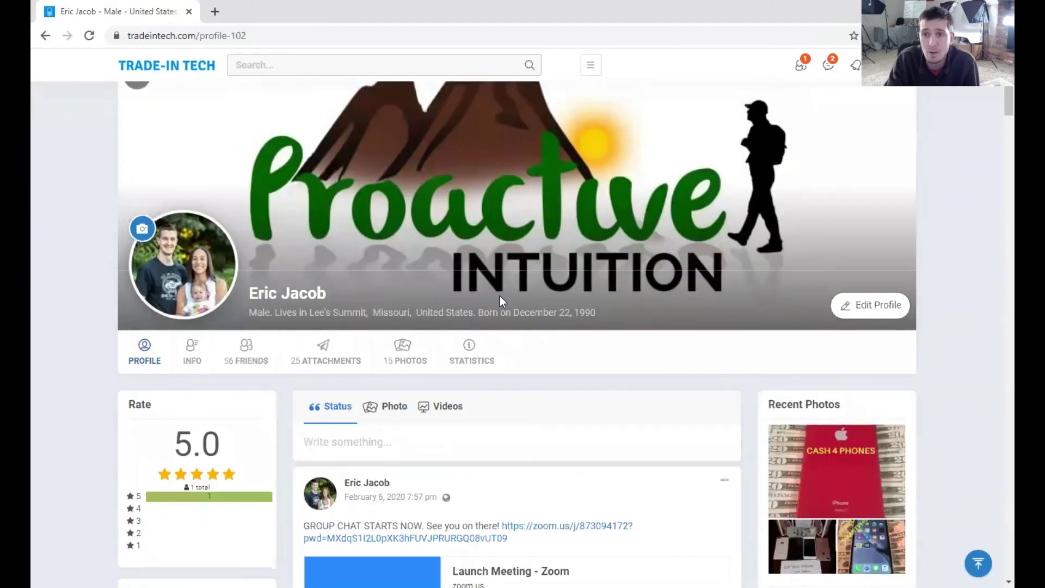
scroll(622, 267, "down", 5)
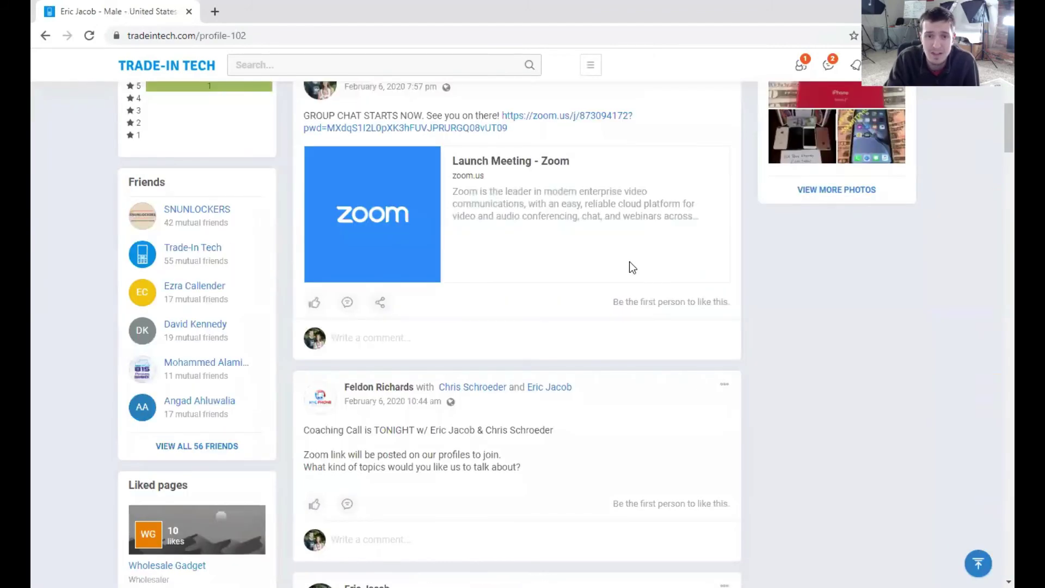
scroll(572, 302, "up", 5)
scroll(571, 326, "down", 5)
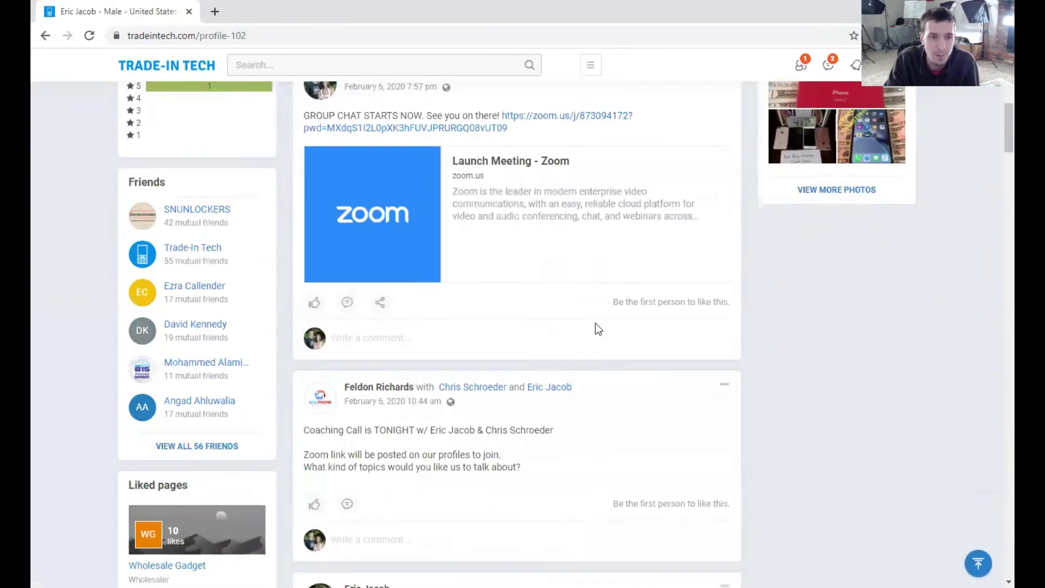
scroll(531, 319, "down", 3)
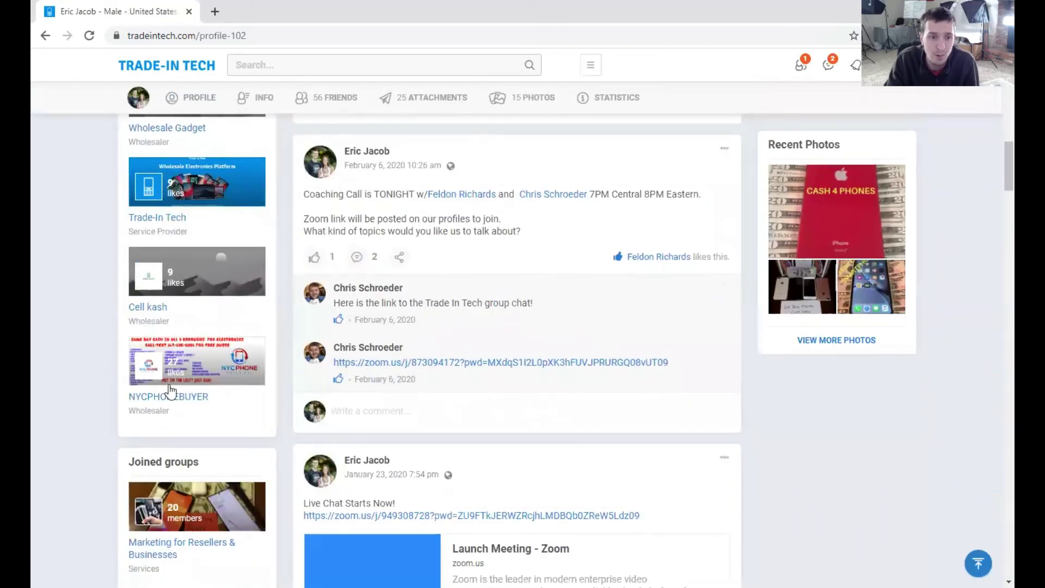
scroll(554, 255, "up", 3)
scroll(572, 310, "up", 5)
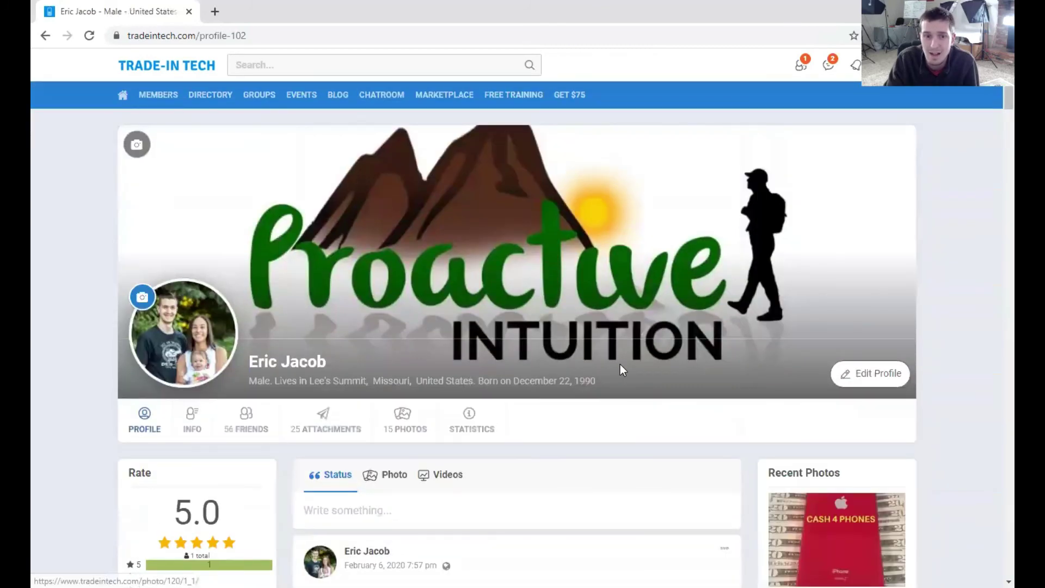
scroll(619, 370, "down", 2)
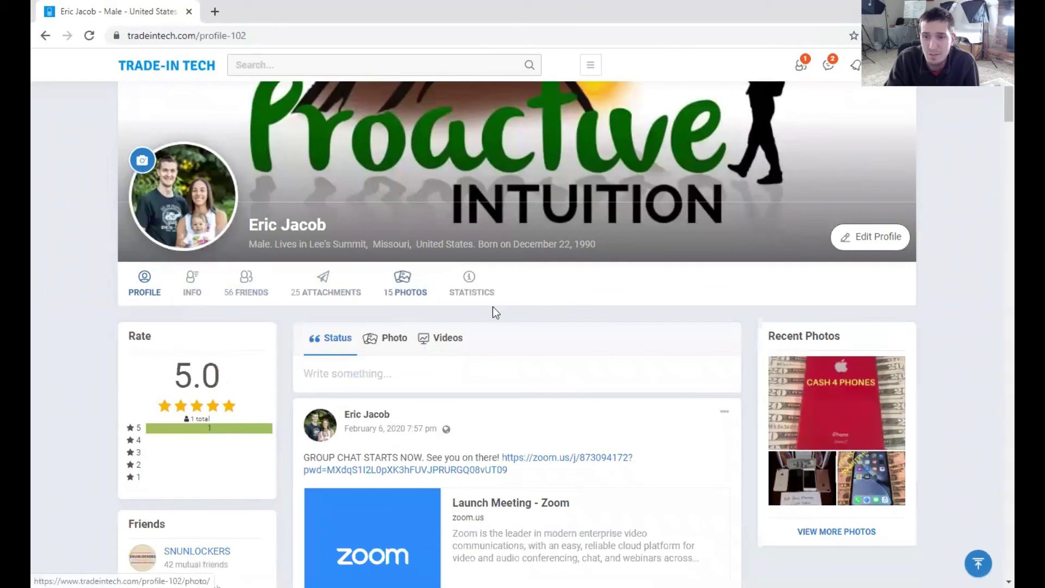
- View the profile's 15-photo All Photos grid of phone-buying pictures
left_click(401, 284)
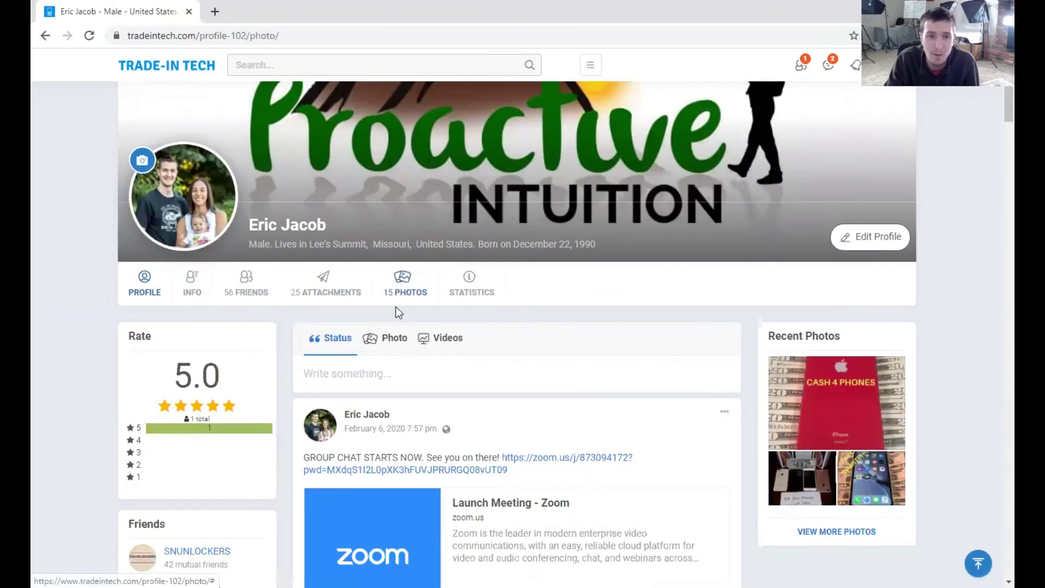
scroll(531, 400, "down", 3)
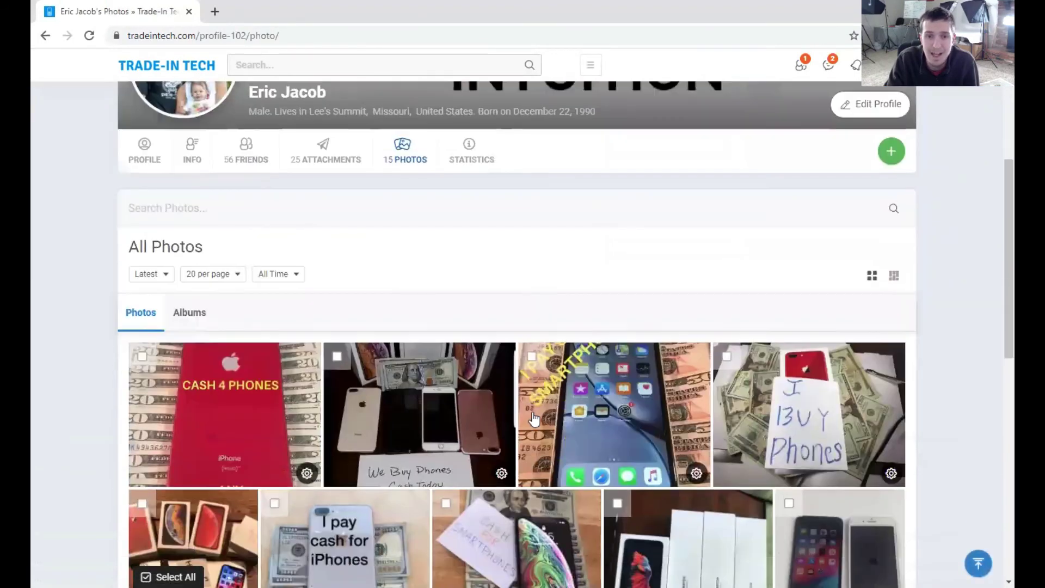
scroll(523, 384, "down", 3)
scroll(506, 368, "down", 2)
scroll(481, 368, "up", 5)
scroll(368, 342, "up", 5)
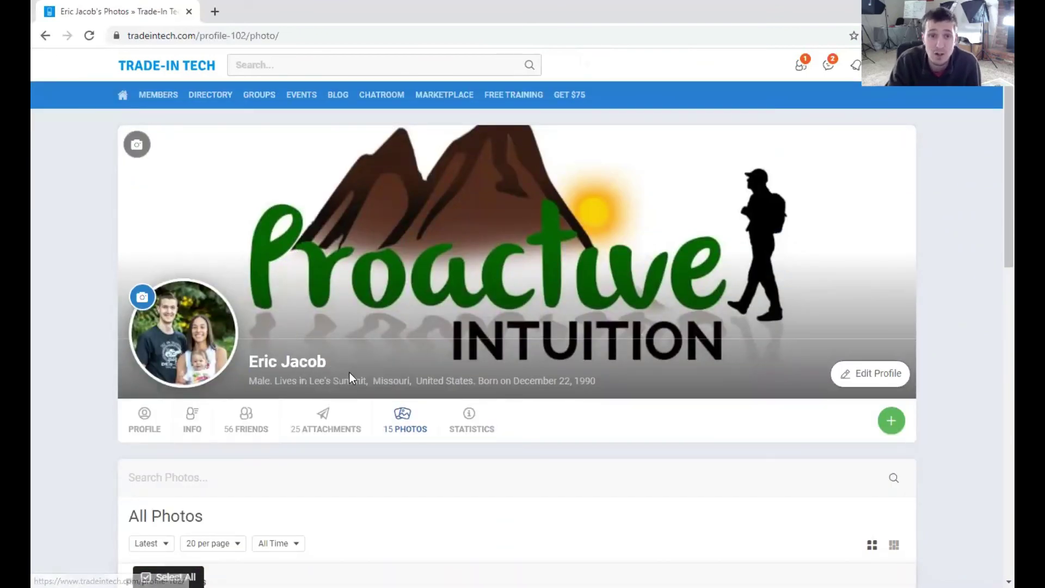
left_click(154, 96)
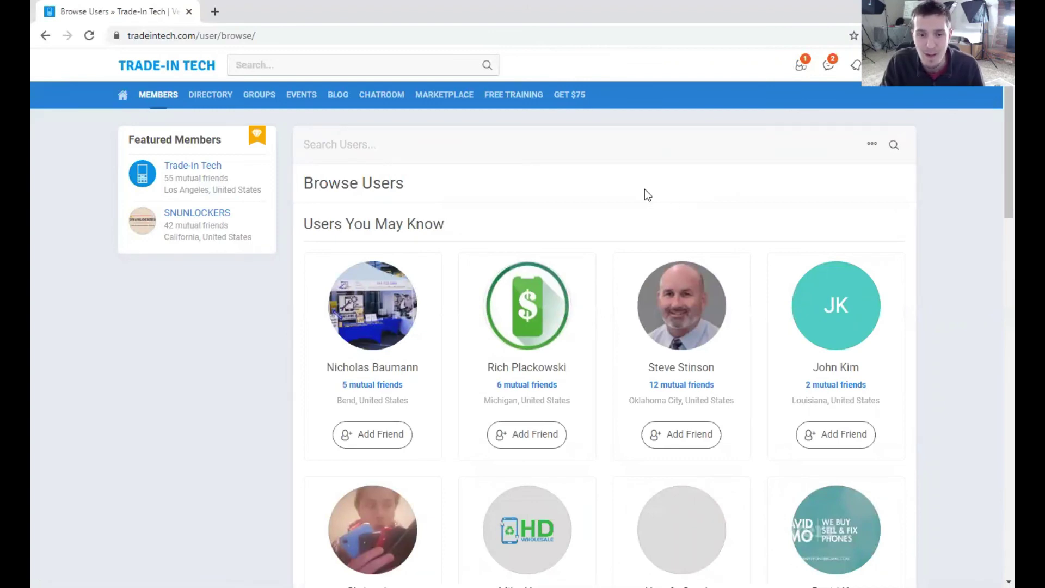
scroll(645, 195, "down", 3)
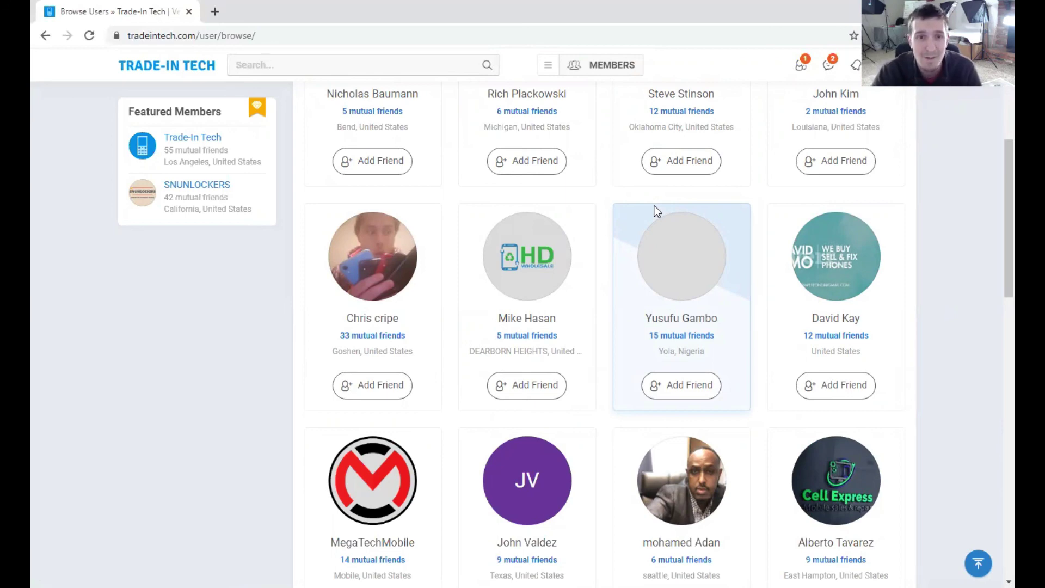
scroll(653, 211, "up", 4)
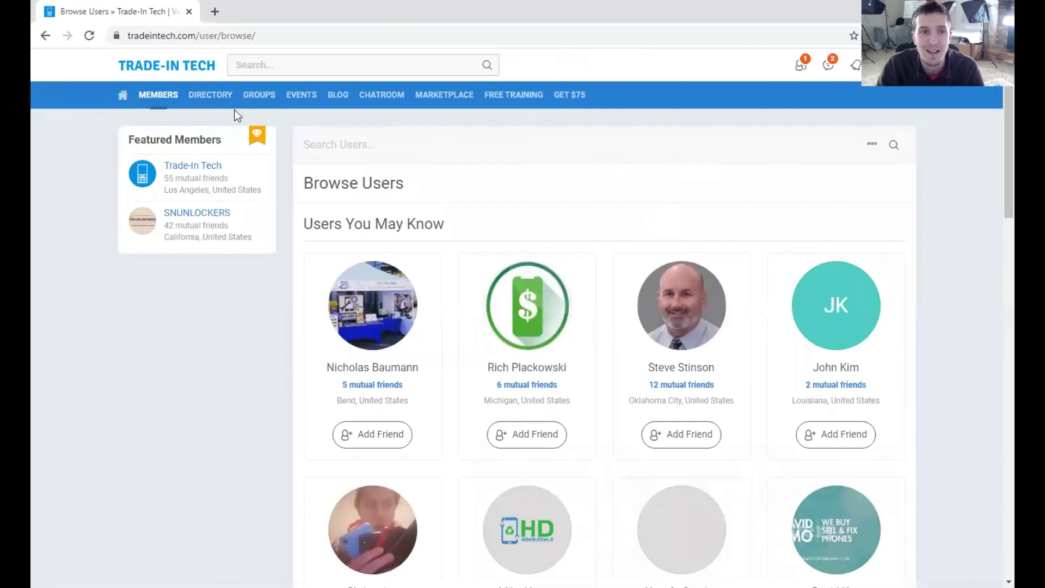
- Return from the Browse Users list to the Trade-In Tech home feed via the logo
left_click(123, 97)
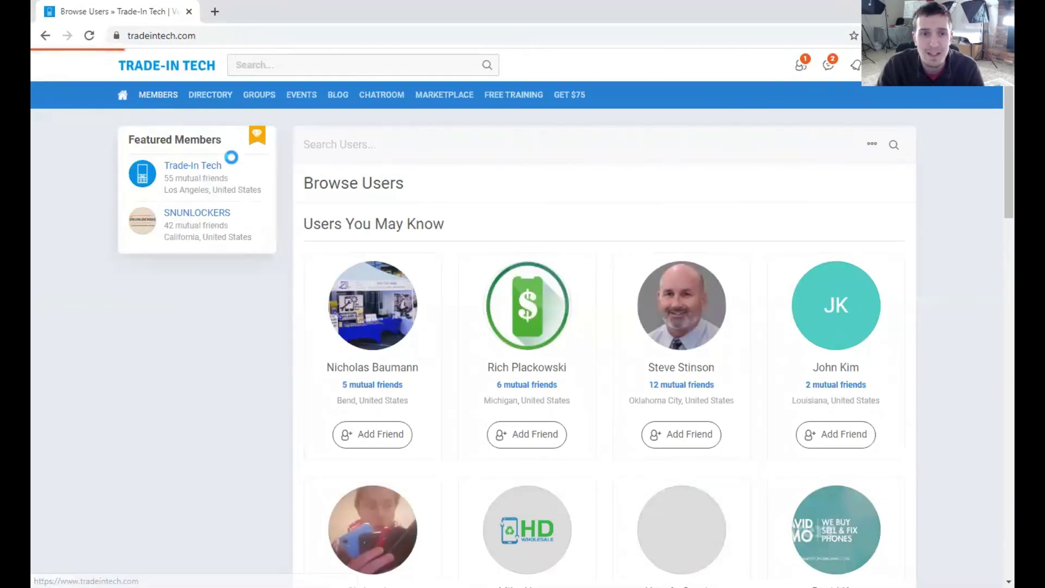